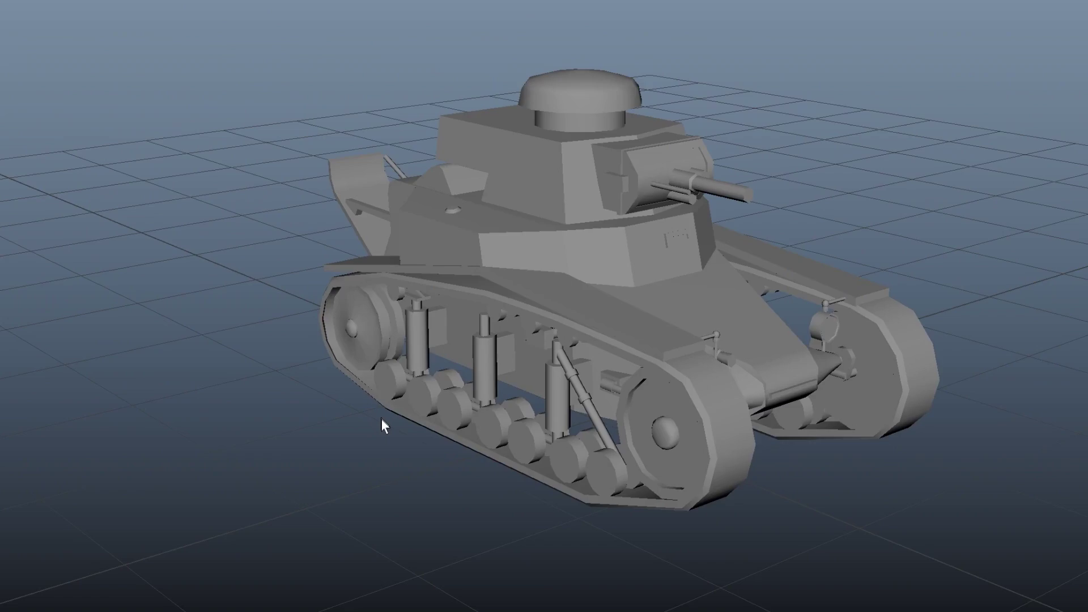
Orbit the viewport around the grey tank model to inspect it
alt+drag(381, 420, 278, 419)
Launch GrAIBox Stable Diffusion from the CGM > AI menu
click(472, 4)
mouse_move(510, 157)
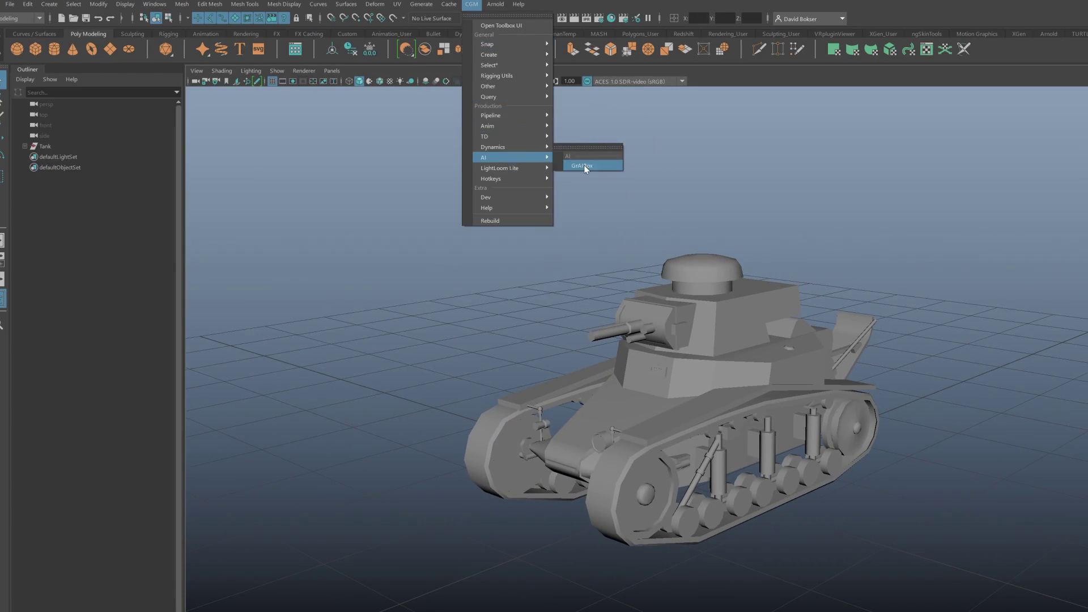
click(583, 165)
Load the tank's base and two track meshes, creating the projection camera and shaders
drag(514, 262, 827, 518)
drag(160, 157, 264, 168)
click(23, 146)
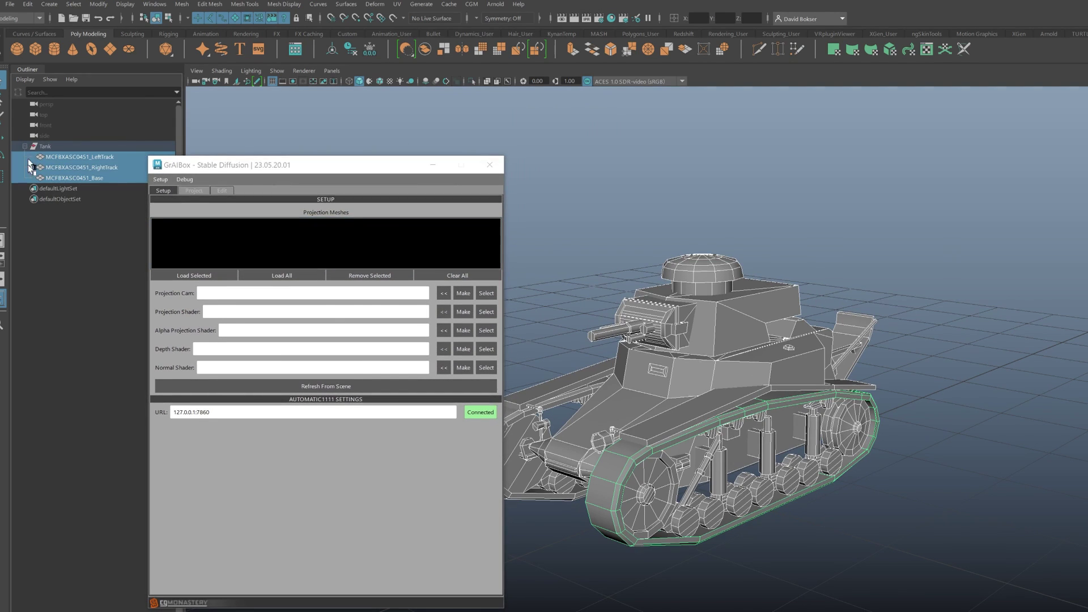
click(274, 168)
click(120, 239)
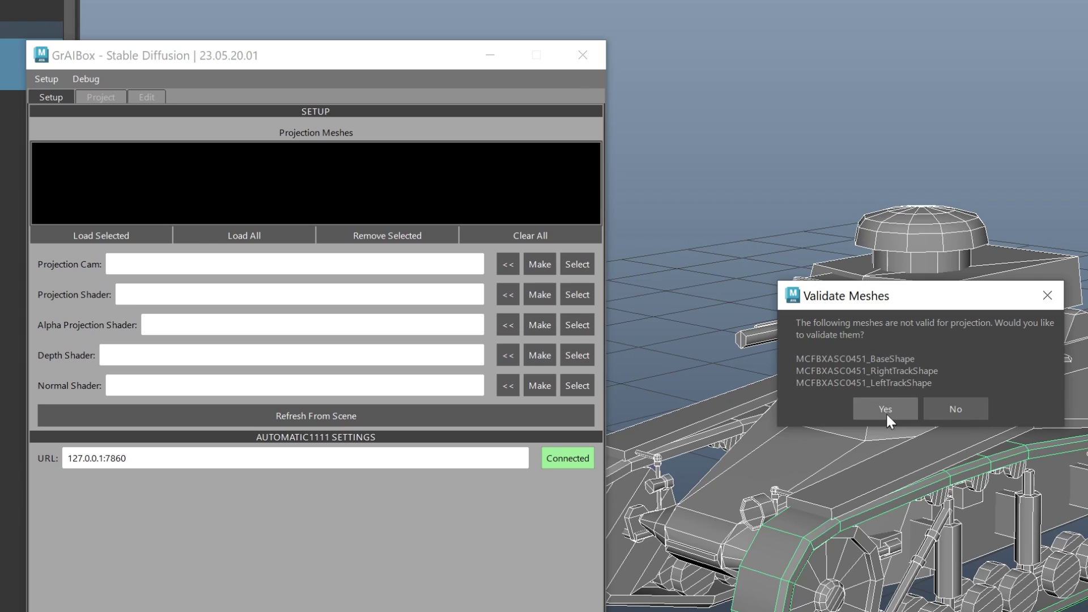
click(885, 413)
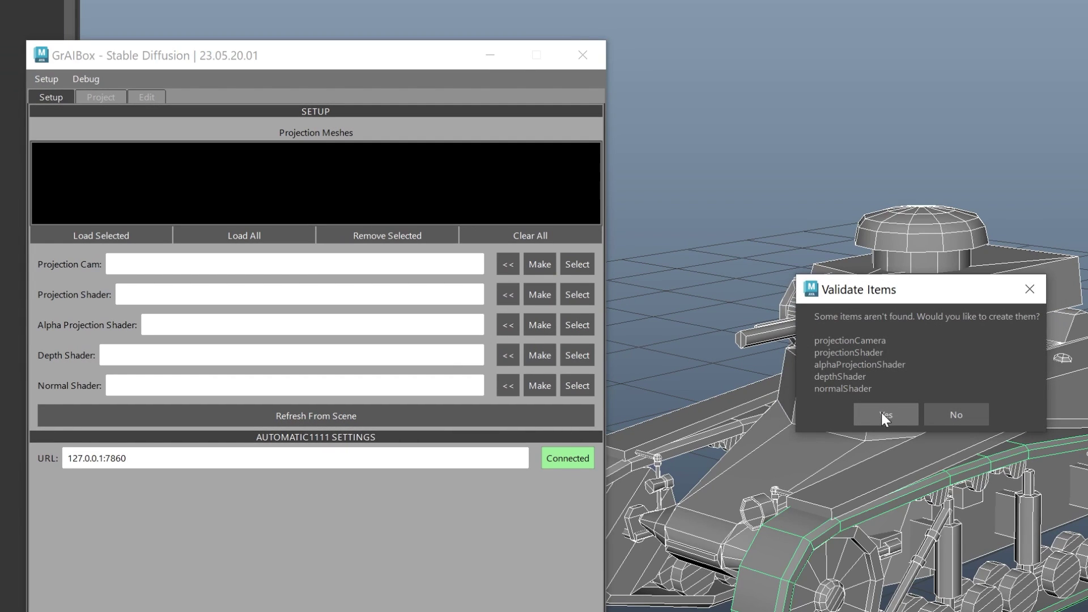
click(883, 414)
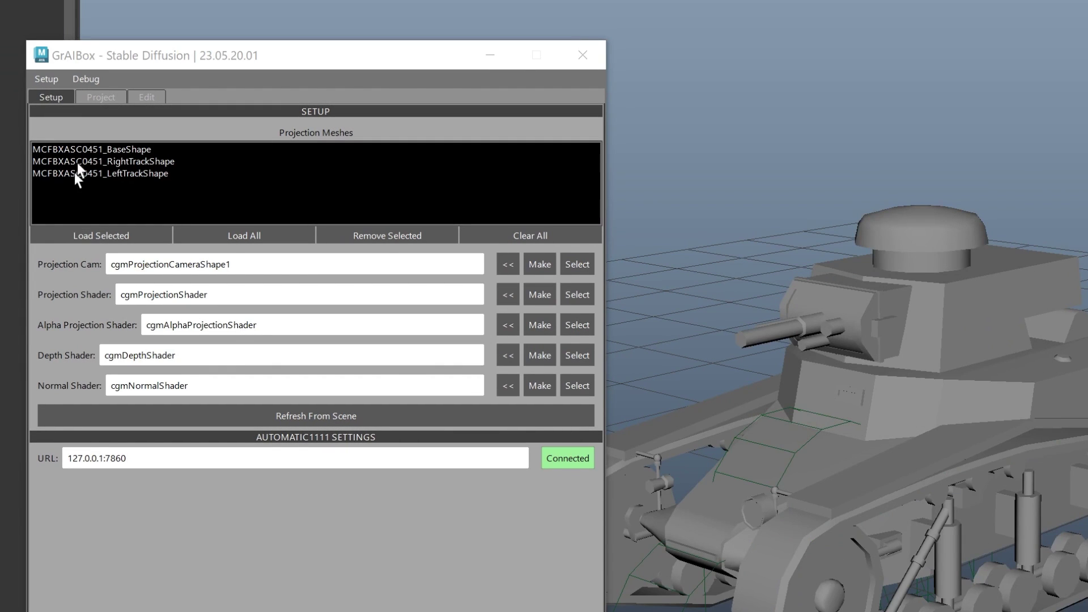
Dock GrAIBox's Project settings on the left side of the viewport
click(100, 101)
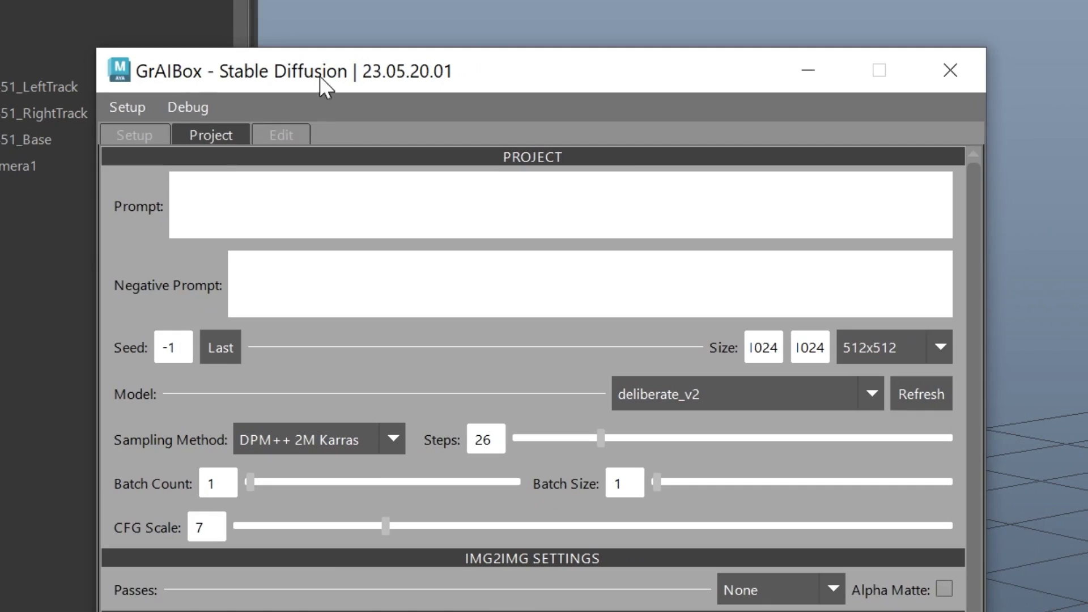
click(127, 107)
mouse_move(340, 135)
click(401, 139)
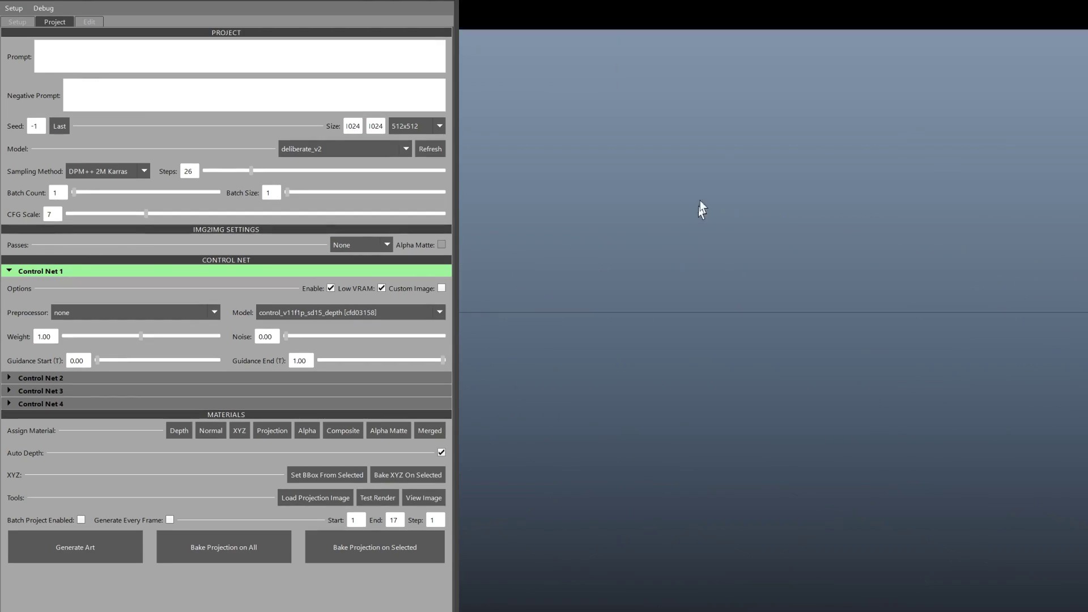
Select the whole tank and set the image size to 512x512
click(770, 301)
alt+drag(770, 301, 763, 276)
click(417, 126)
click(409, 164)
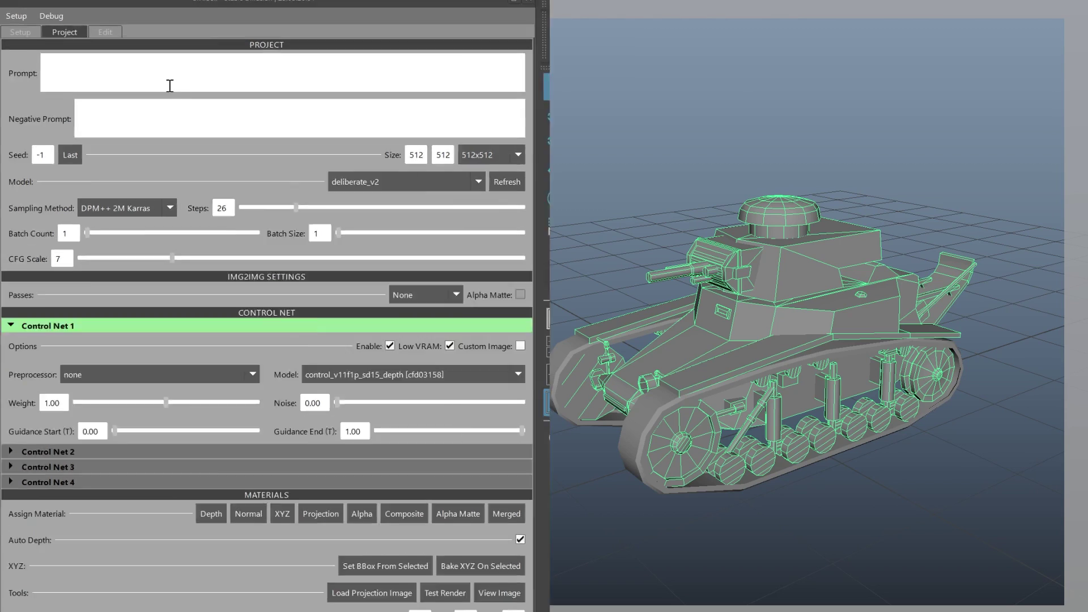
Enter the tiny battle-worn yellow tank prompt and negative prompt 'blurry, lack of detail, dof, depth of field, tilt shift'
text(tiny yellow tank, cute to)
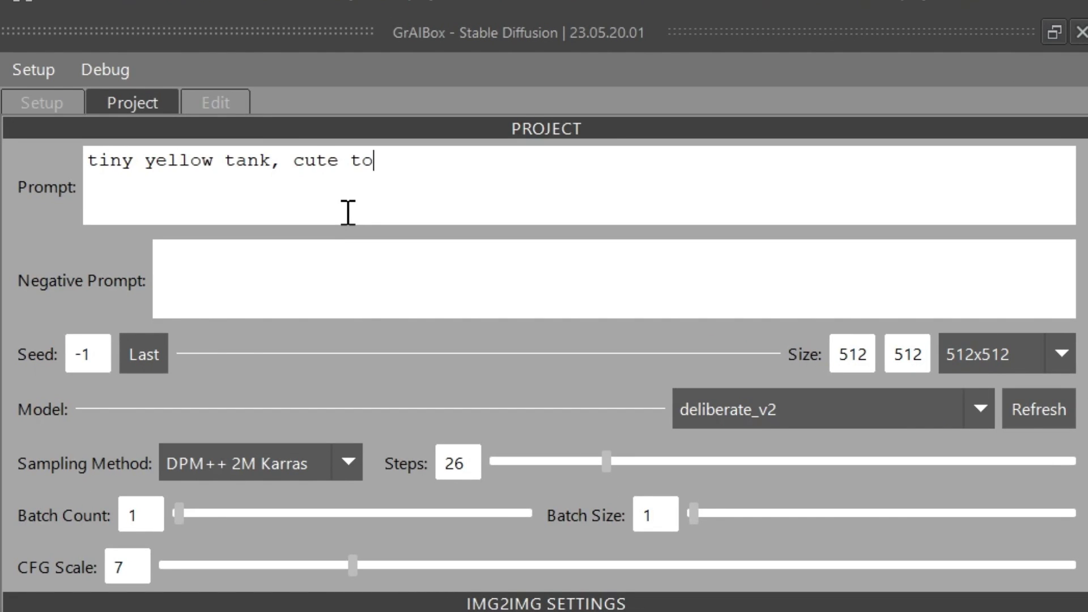
text(y tank, battle-worn, chipped)
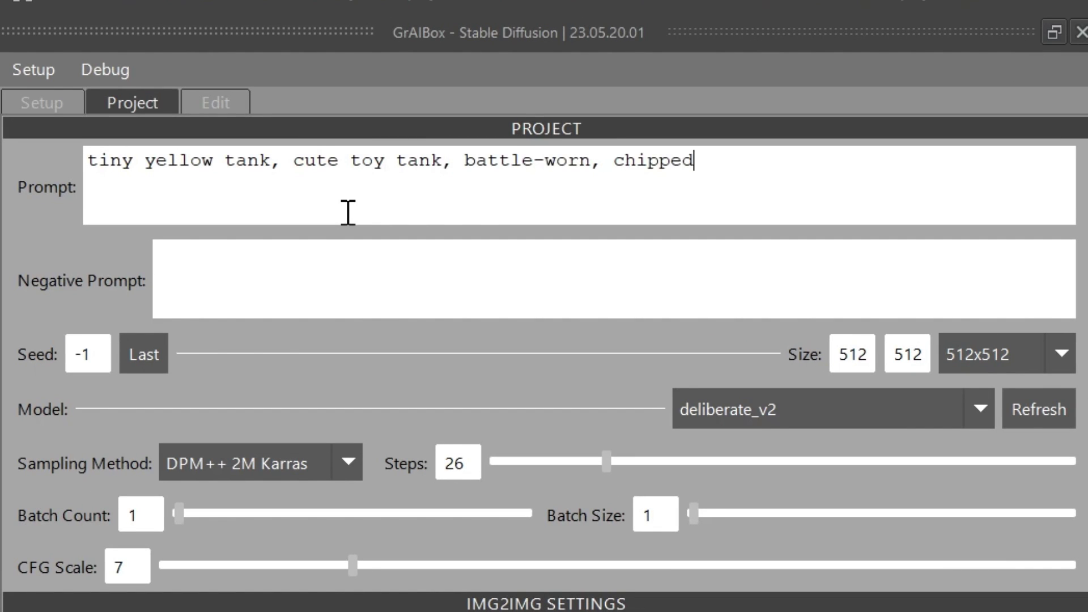
text( paint, (masterpiece:1.)
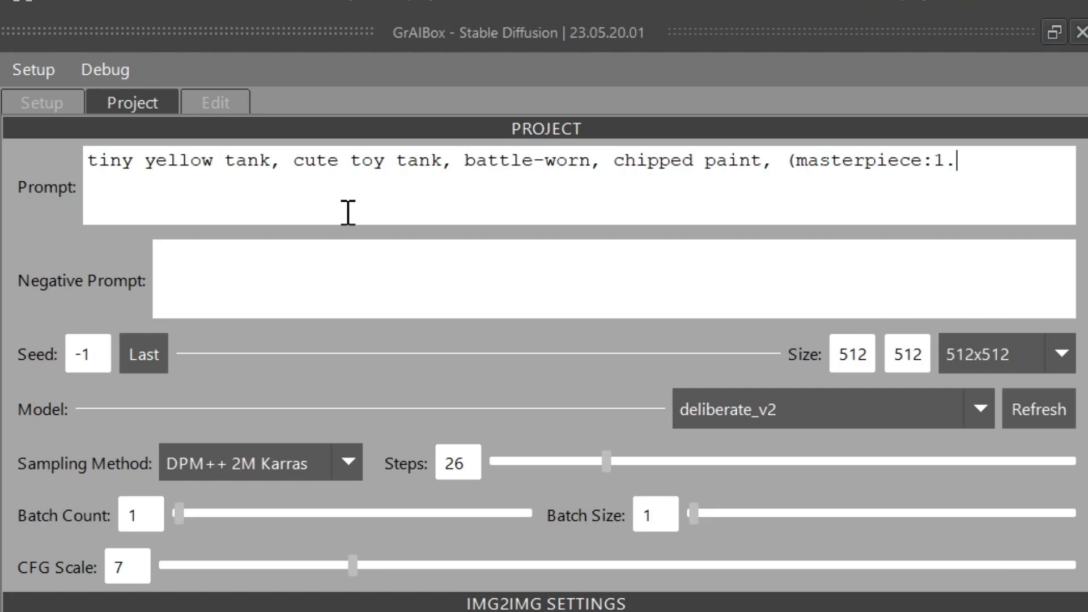
text(3), scorch marks,)
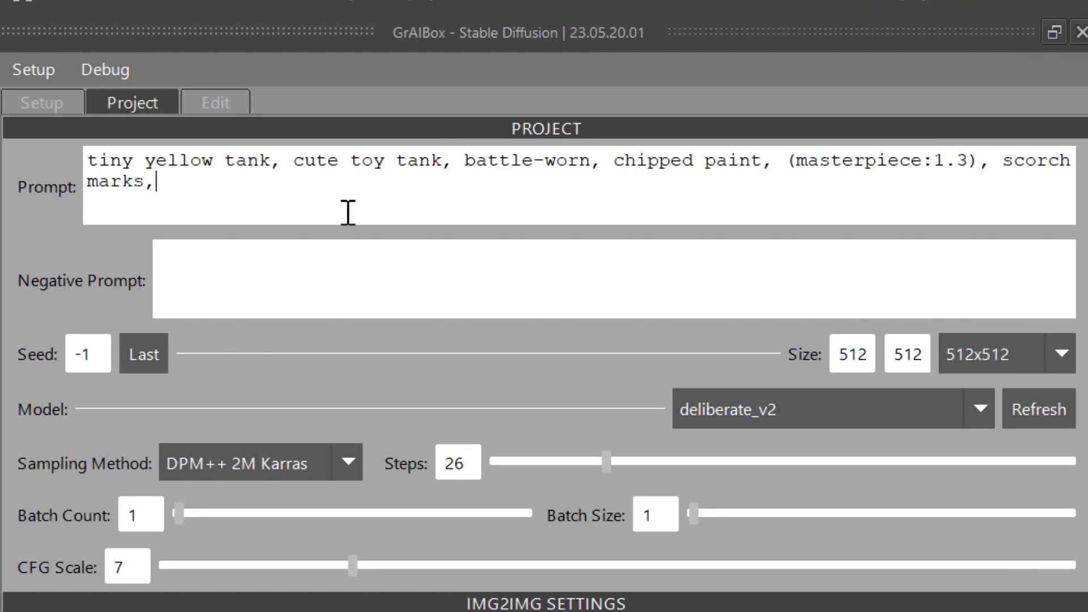
text( photorealistic, hype)
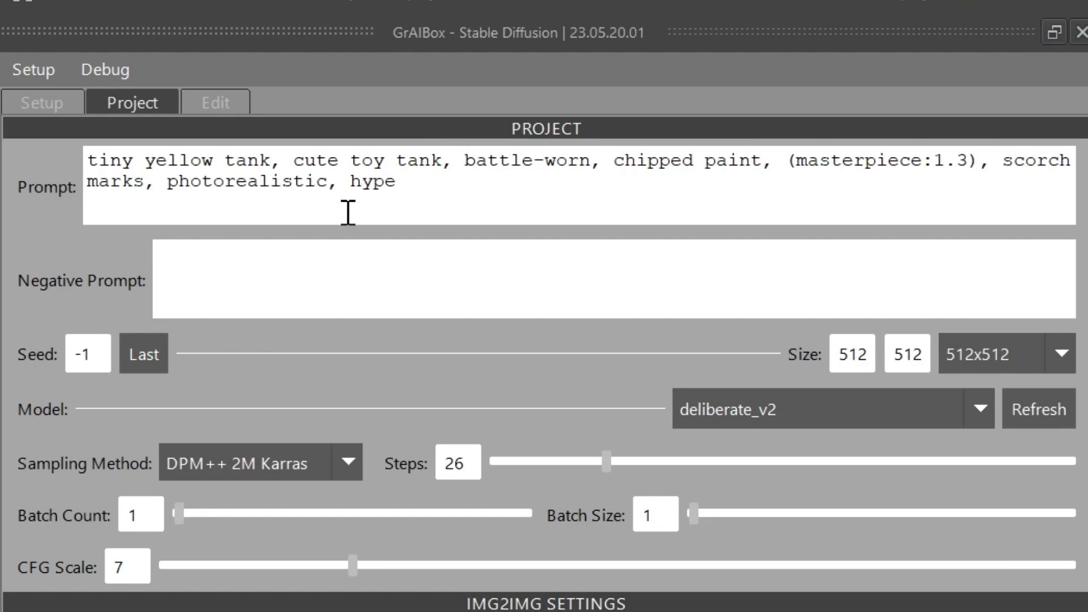
text(r-detailed materials, 4k, ins)
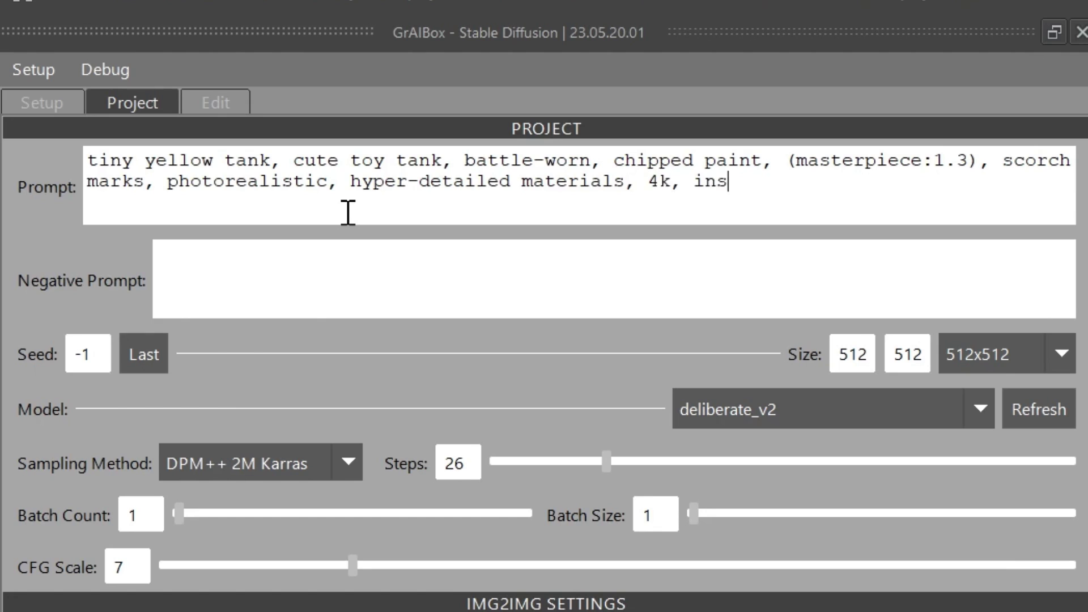
text(ane details, cinematic, )
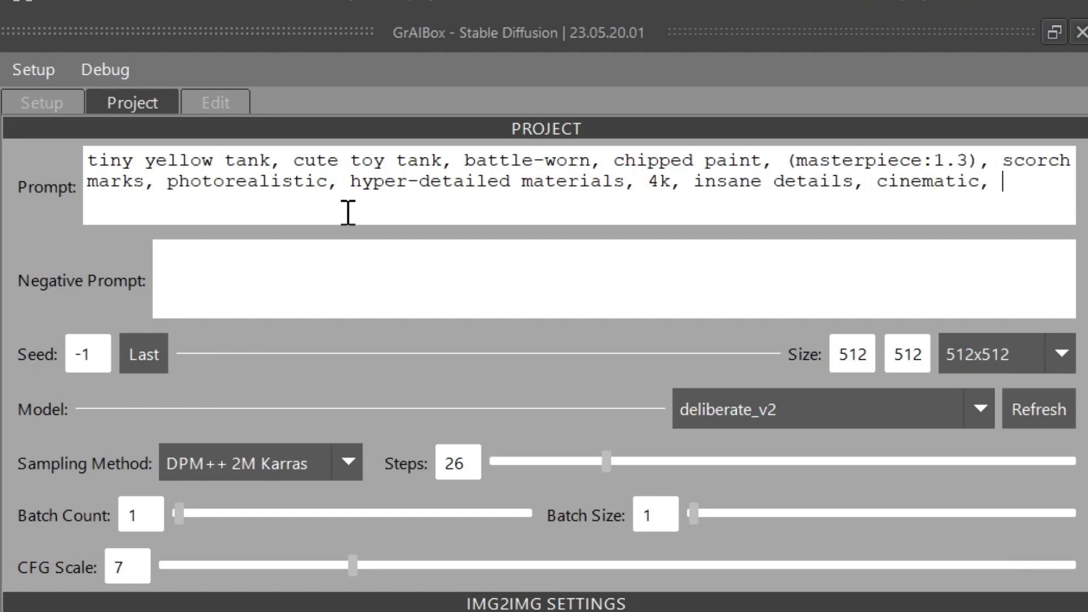
text(unreal engine)
click(367, 282)
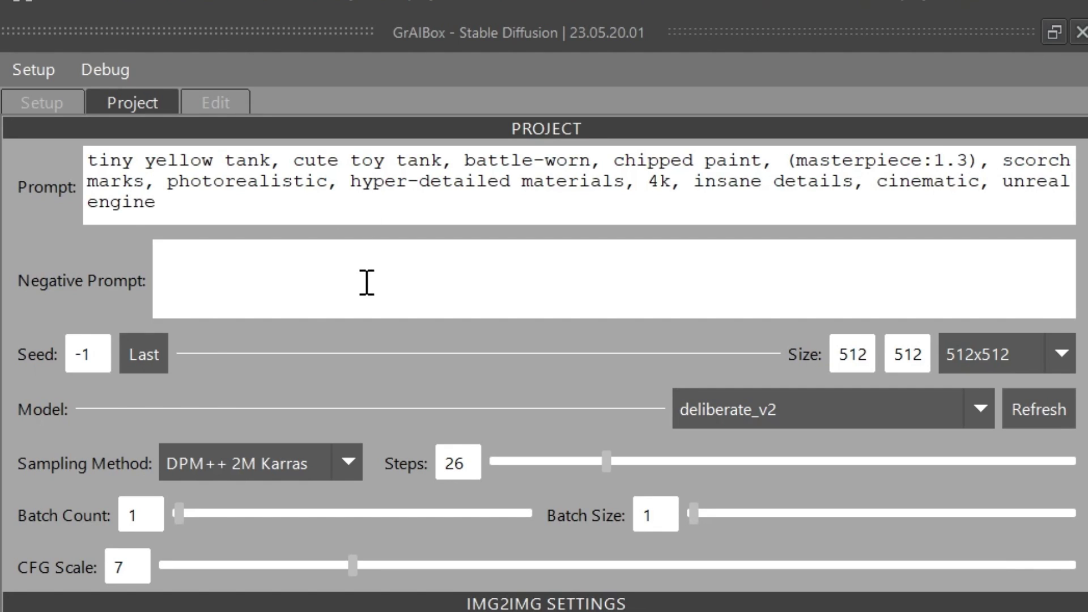
text(blurry, lack of detail,)
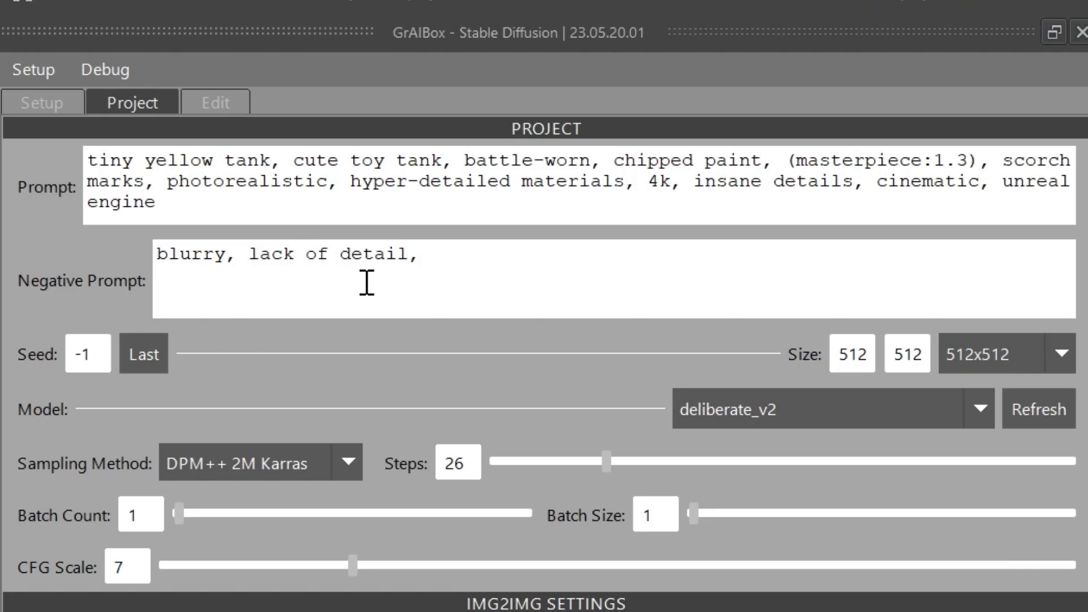
text( dof, depth of field, tilt shift)
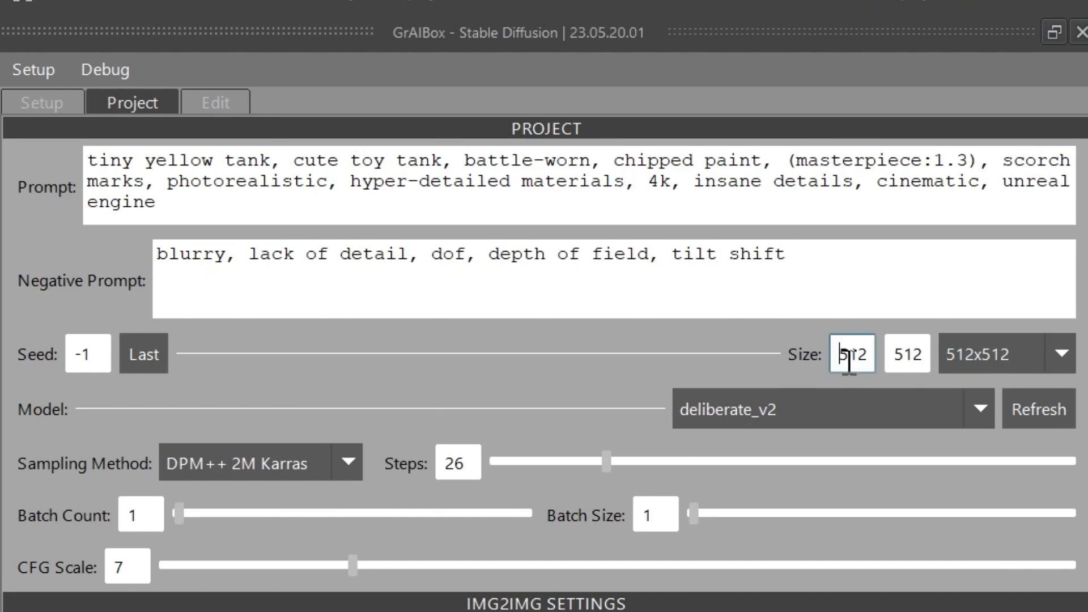
Set the image size to 1024x1024 and raise the Batch Count
click(1045, 354)
click(971, 399)
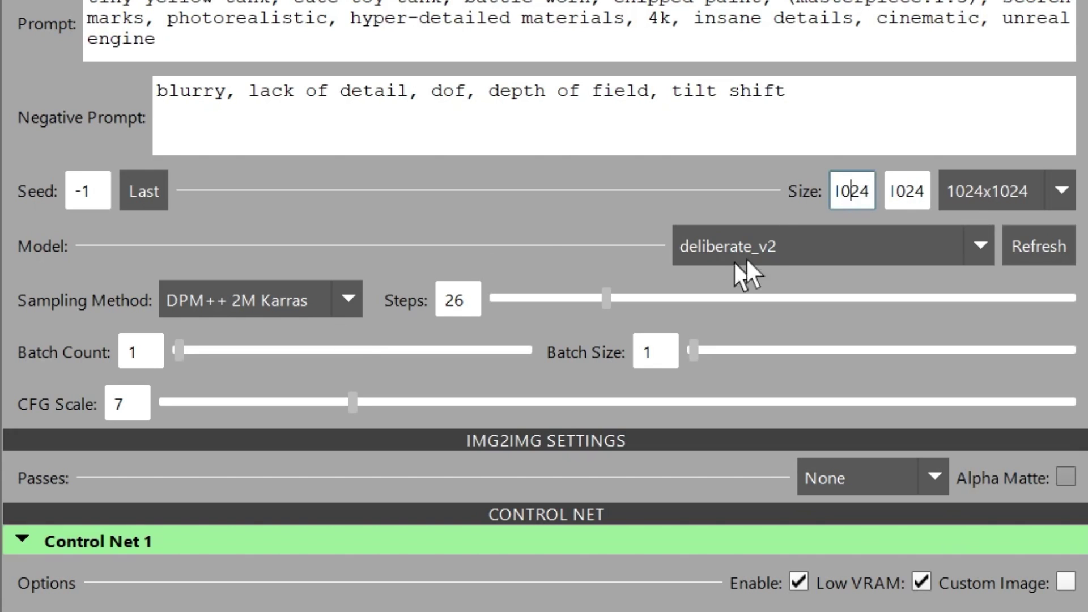
drag(192, 350, 294, 351)
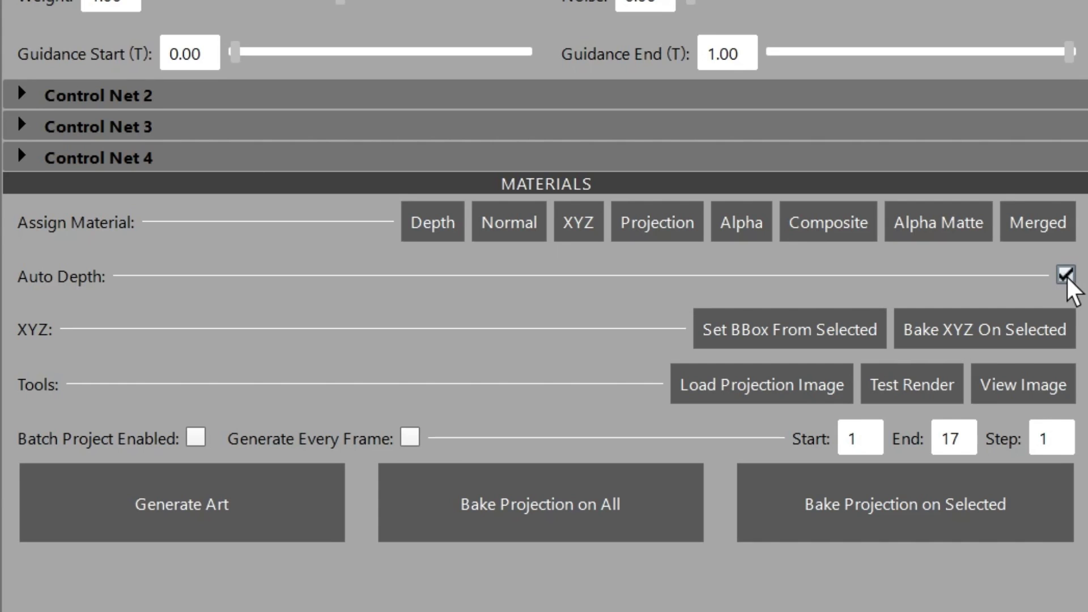
Guess the depth range, test-render the tank's depth pass, then generate the Stable Diffusion images
click(1066, 276)
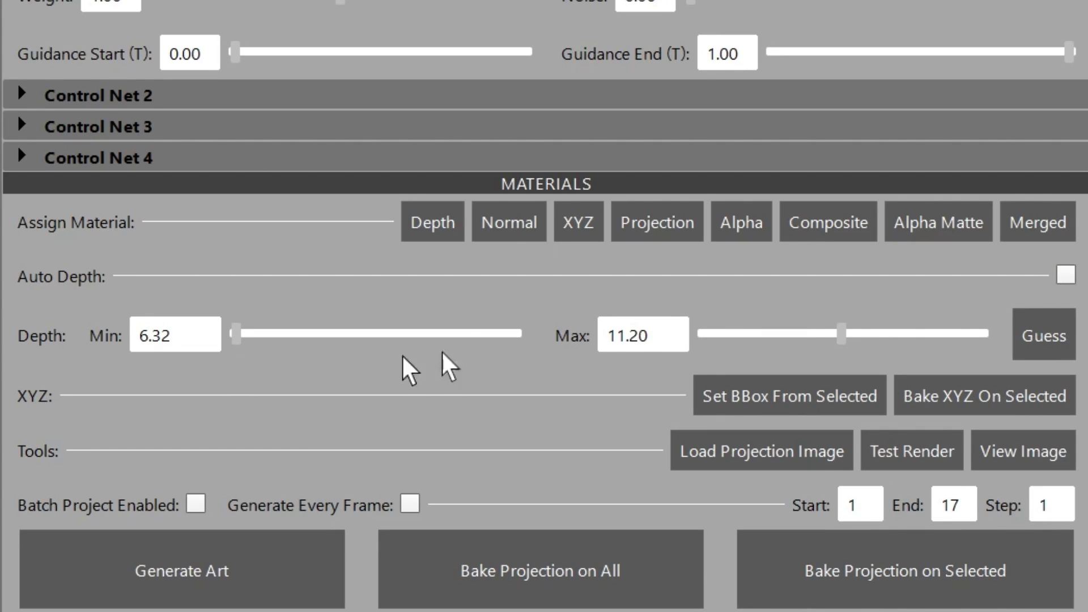
click(1045, 343)
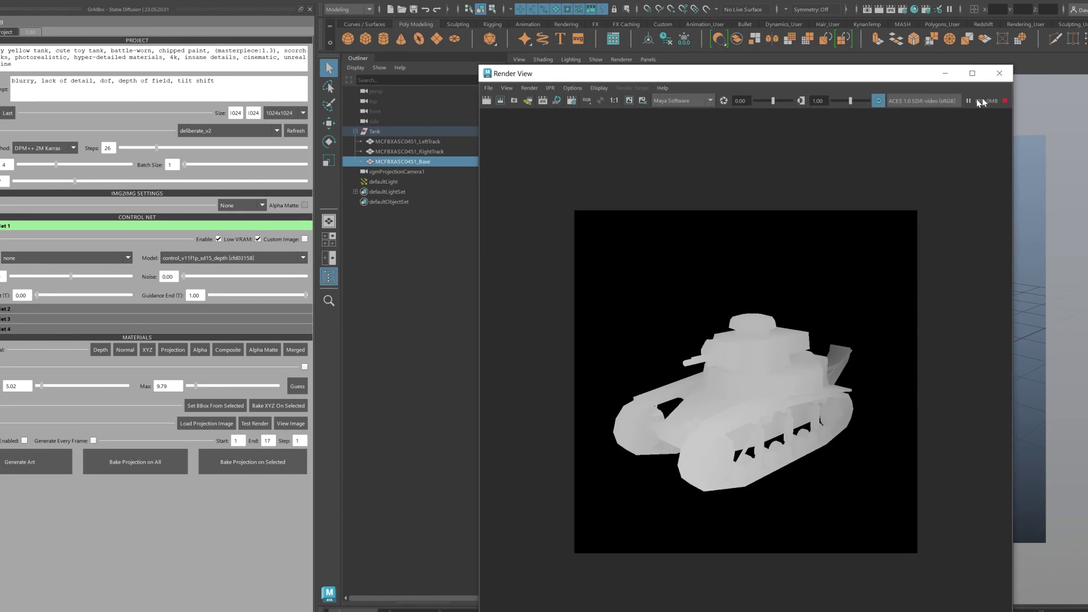
drag(544, 179, 941, 576)
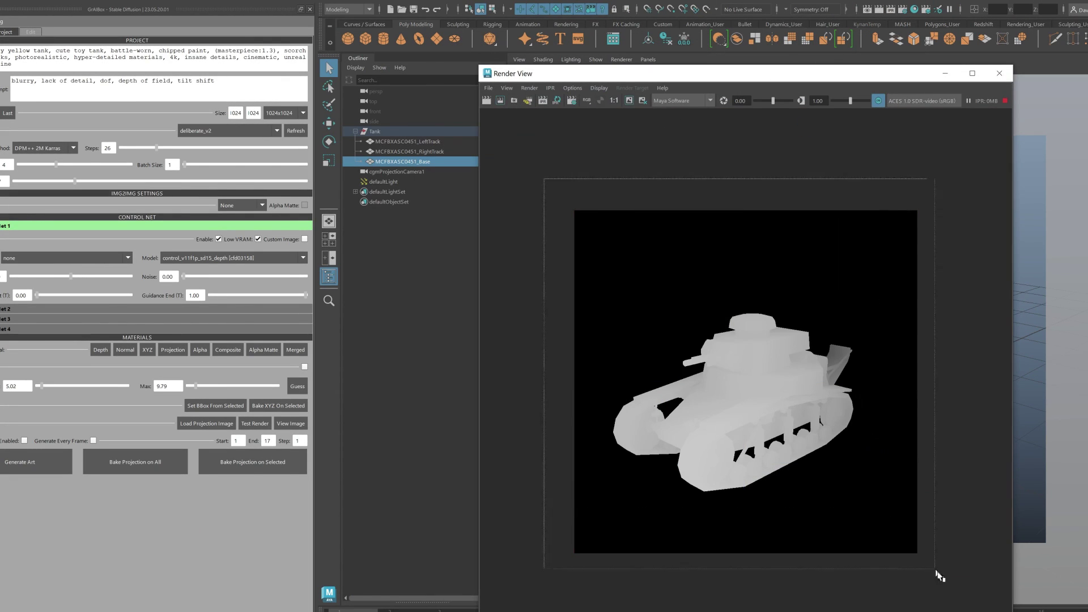
click(999, 73)
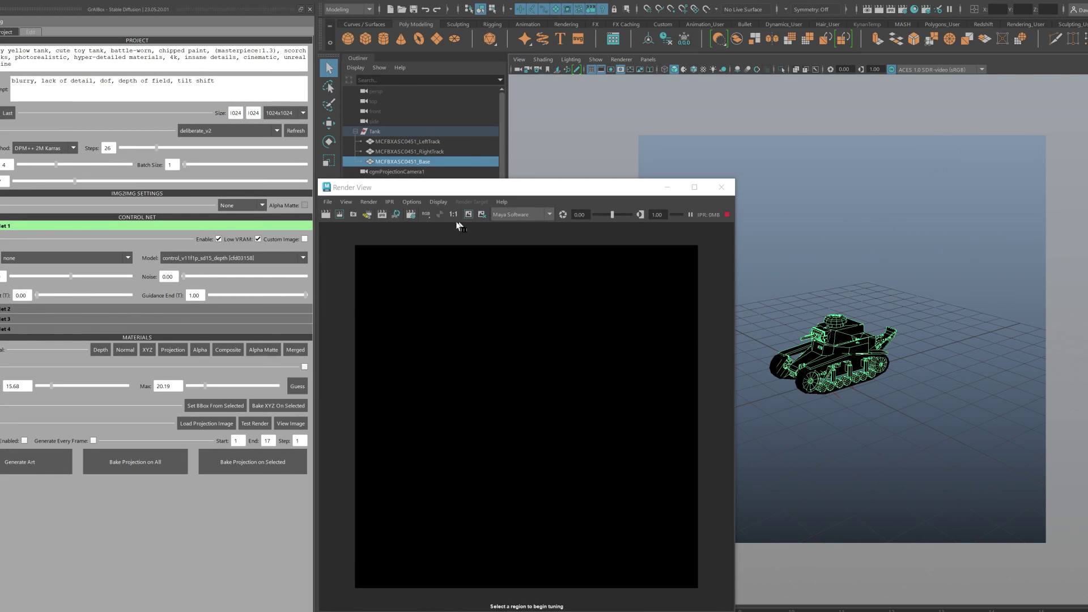
scroll(862, 369, up, 5)
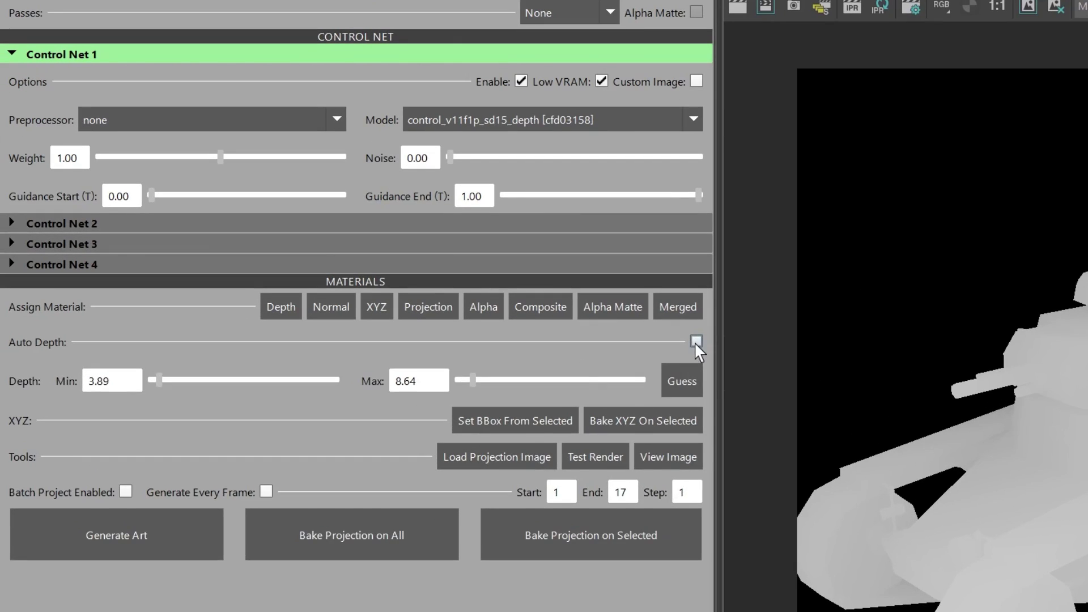
click(305, 367)
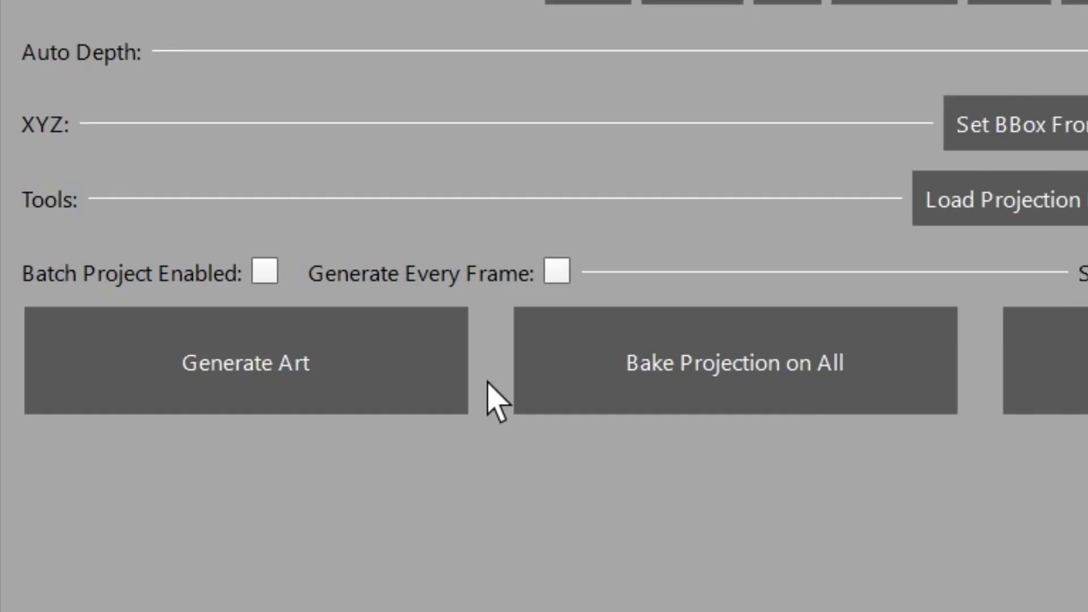
click(129, 506)
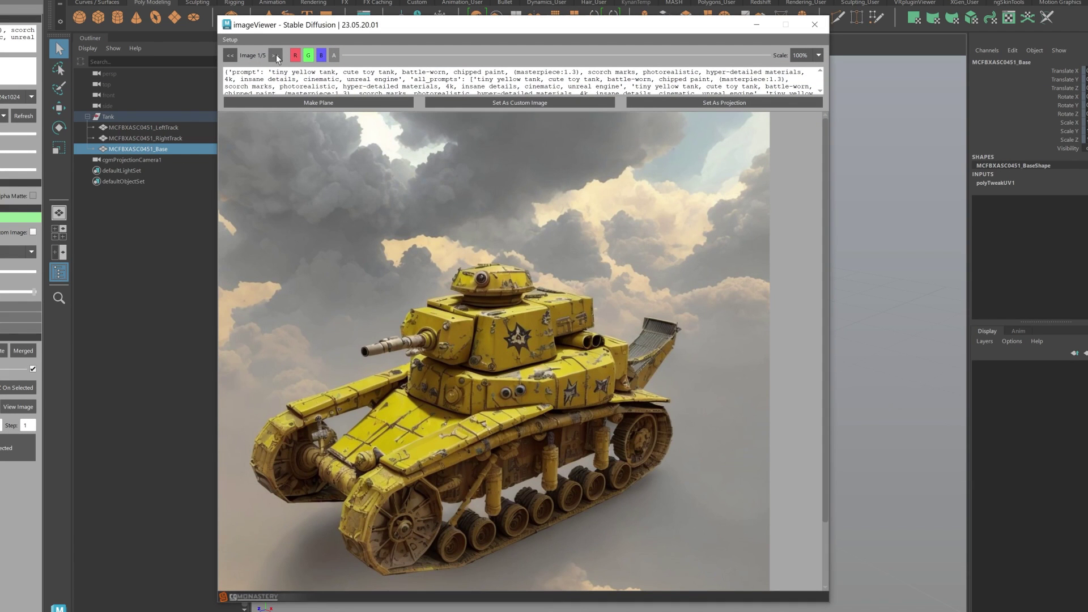
Step through the five generated tank images and depth map, returning to image 1
click(275, 55)
click(276, 54)
click(276, 55)
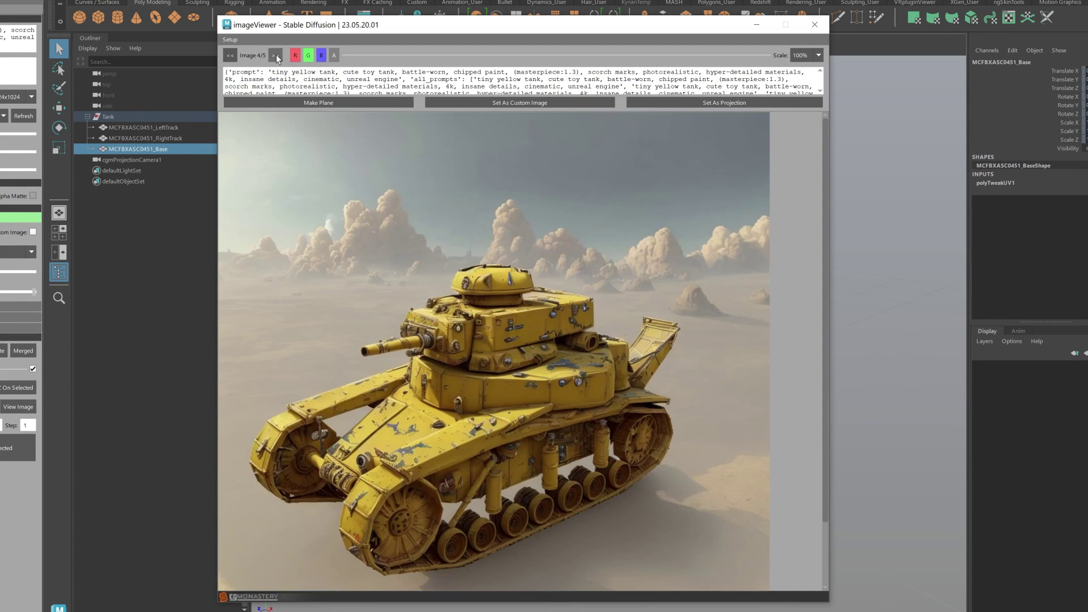
click(276, 56)
click(230, 55)
click(230, 55)
click(230, 55)
click(230, 55)
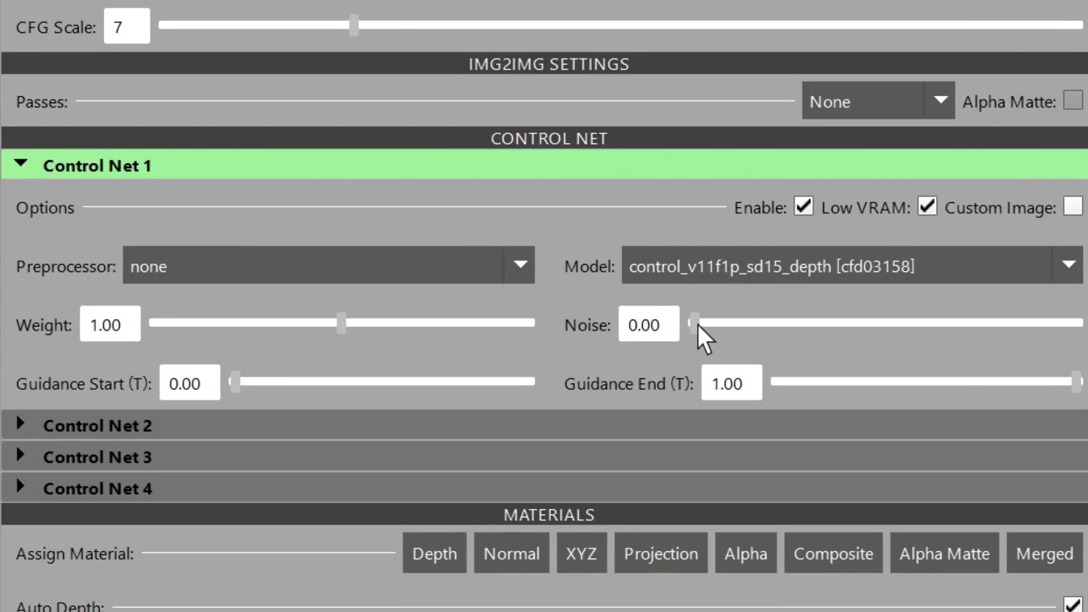
Try different Control Net 1 noise amounts, settling on 0.00
drag(698, 324, 759, 324)
drag(712, 312, 771, 317)
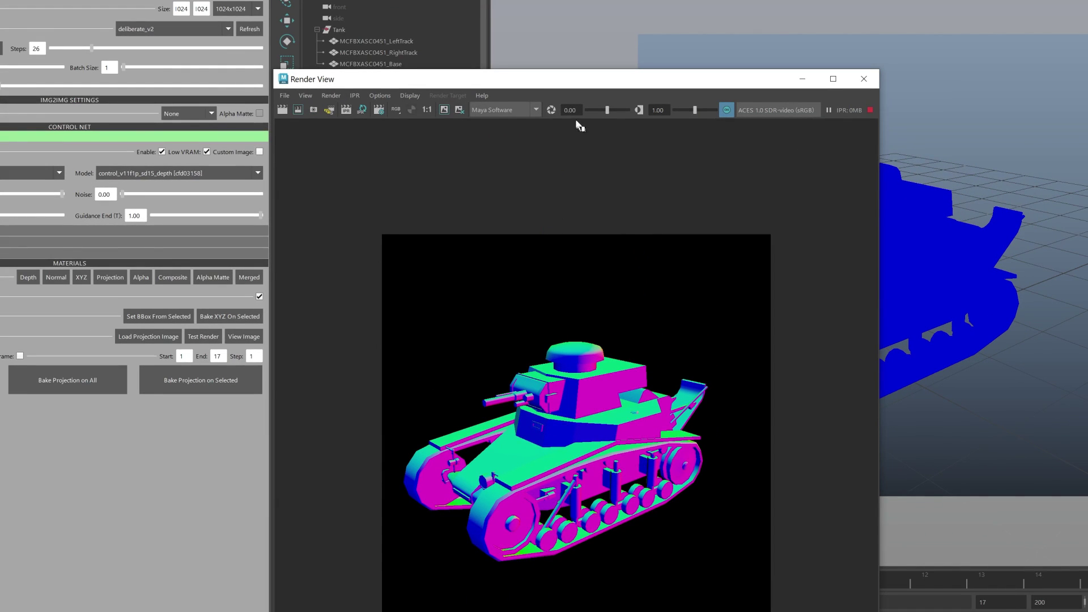
Switch Control Net 1 to control_v11p_sd15_normalbae and generate a new batch of tank images
drag(571, 88, 565, 0)
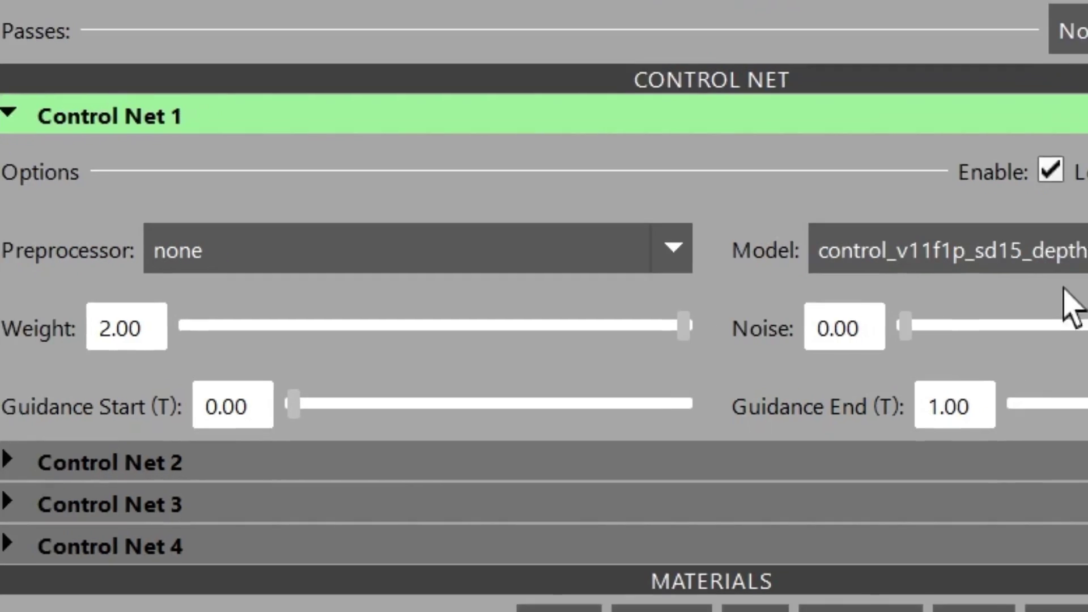
click(1070, 269)
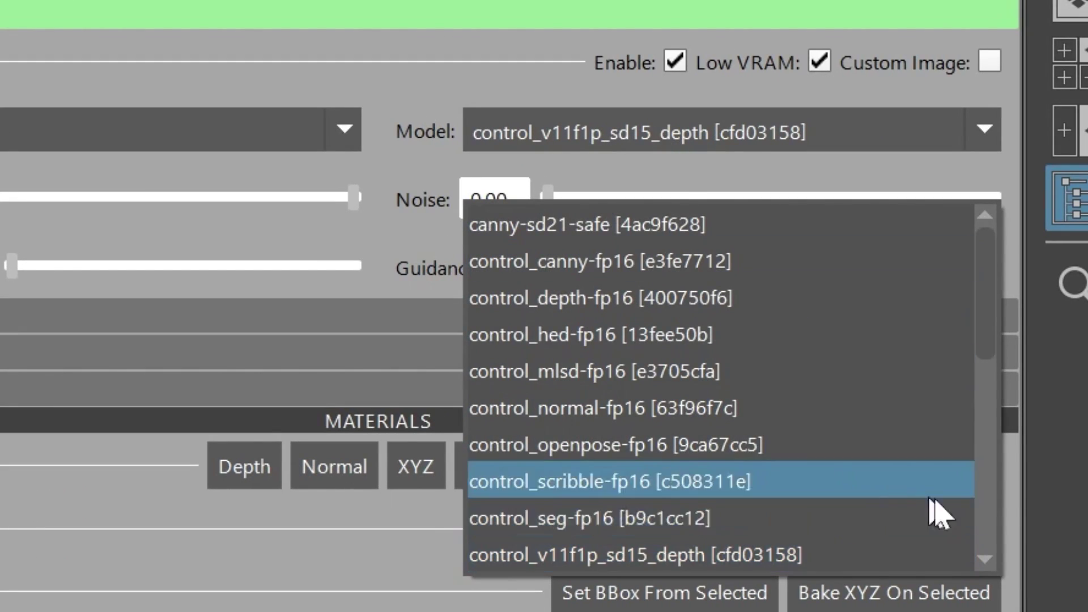
drag(991, 347, 995, 413)
click(663, 424)
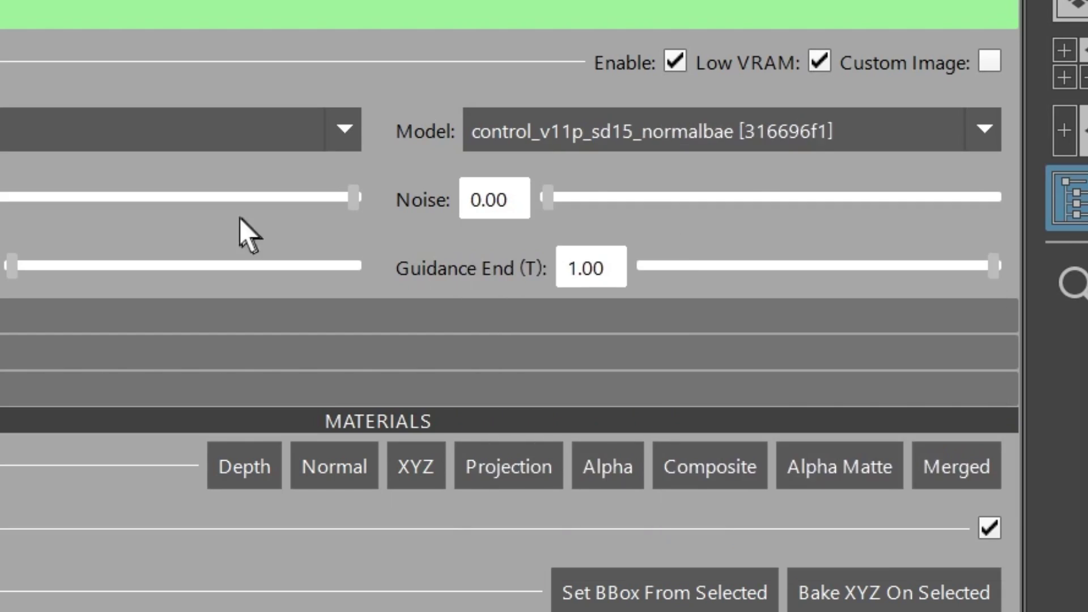
click(53, 406)
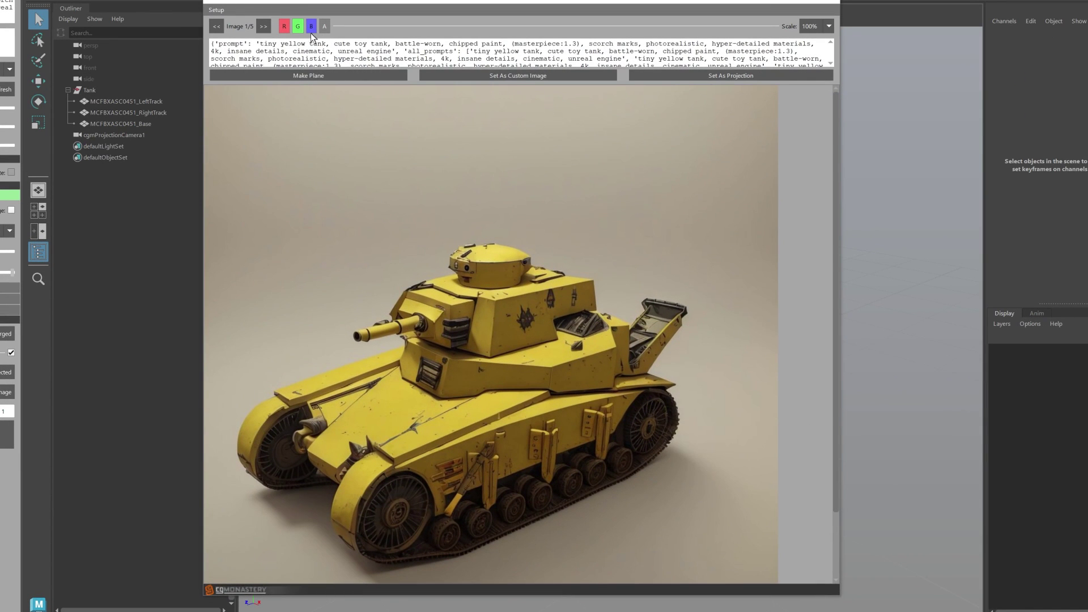
Step through the new tank images from 1/5 to 5/5, ending on the normal-map render
click(263, 27)
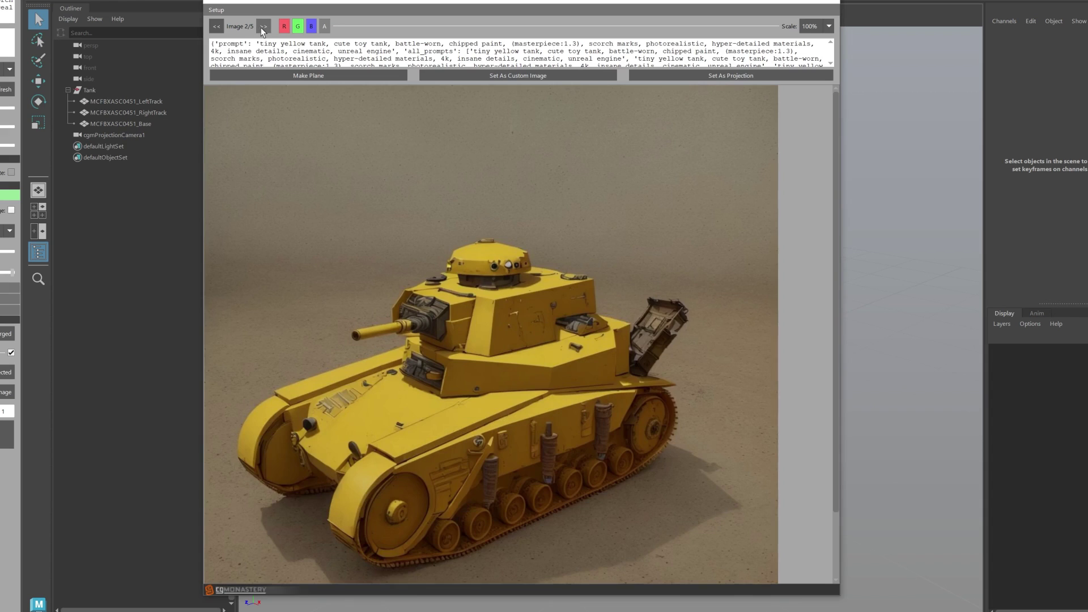
click(263, 27)
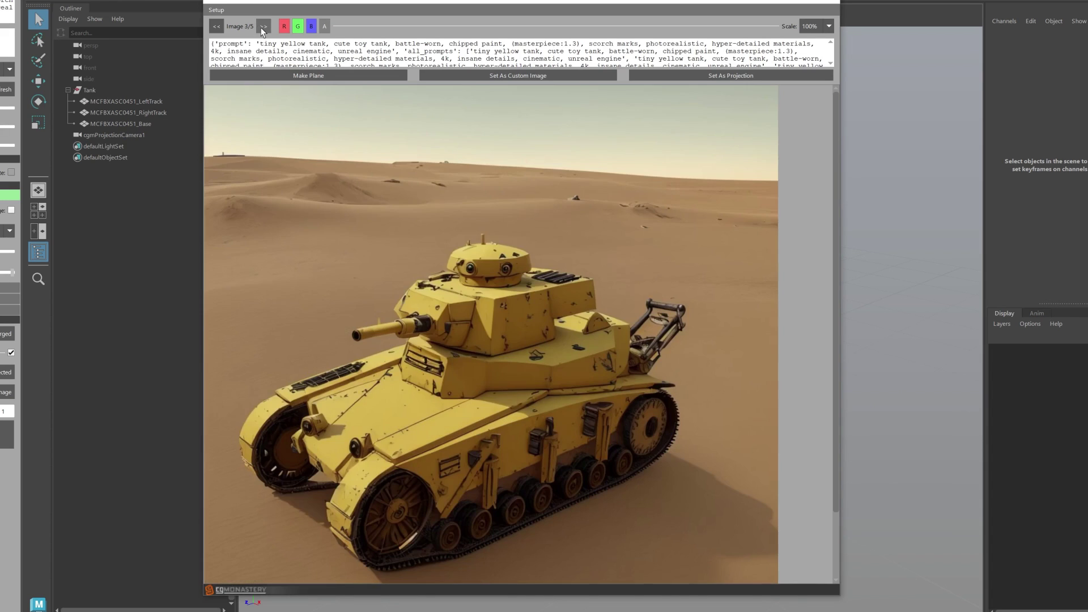
click(263, 27)
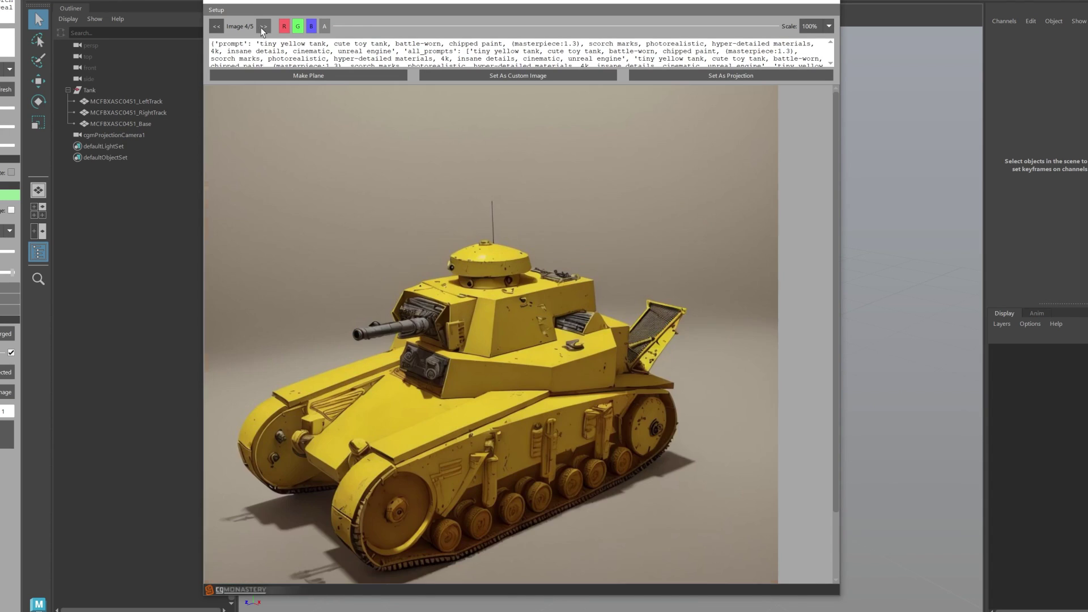
click(262, 27)
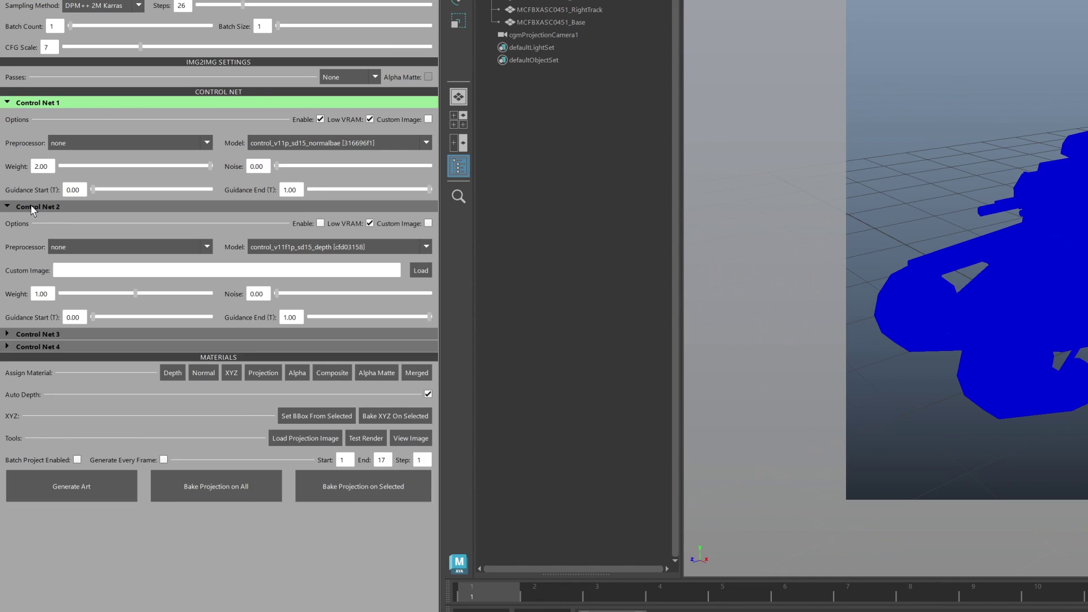
Expand and collapse the Control Net 2, 3 and 4 sections to review their settings
click(39, 334)
click(42, 461)
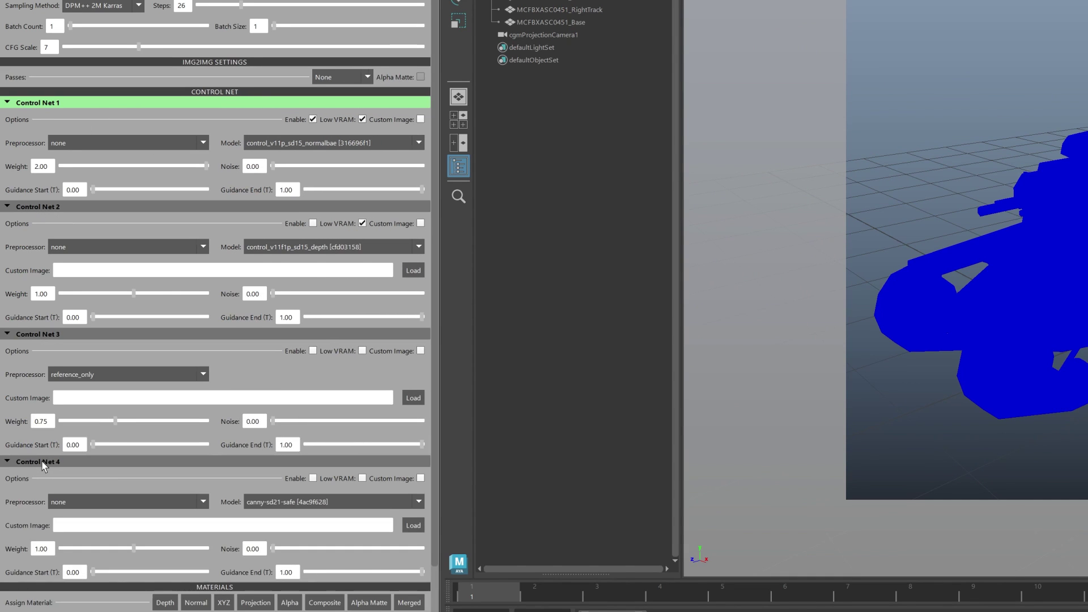
click(43, 461)
click(49, 333)
click(37, 208)
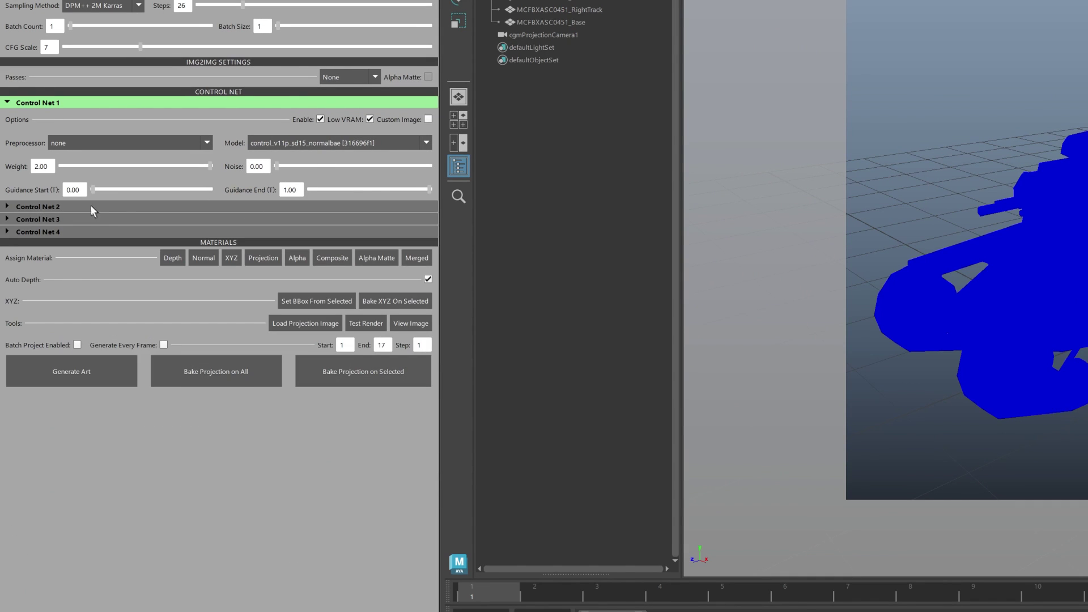
click(47, 207)
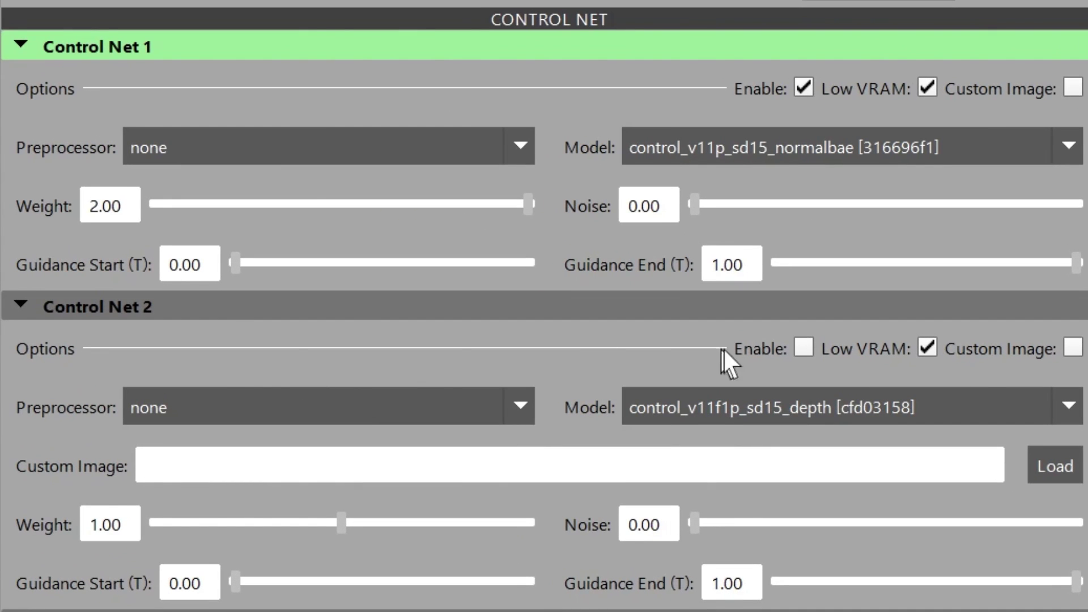
Enable Control Net 2 and set Control Net 1's weight to 1.00
click(802, 347)
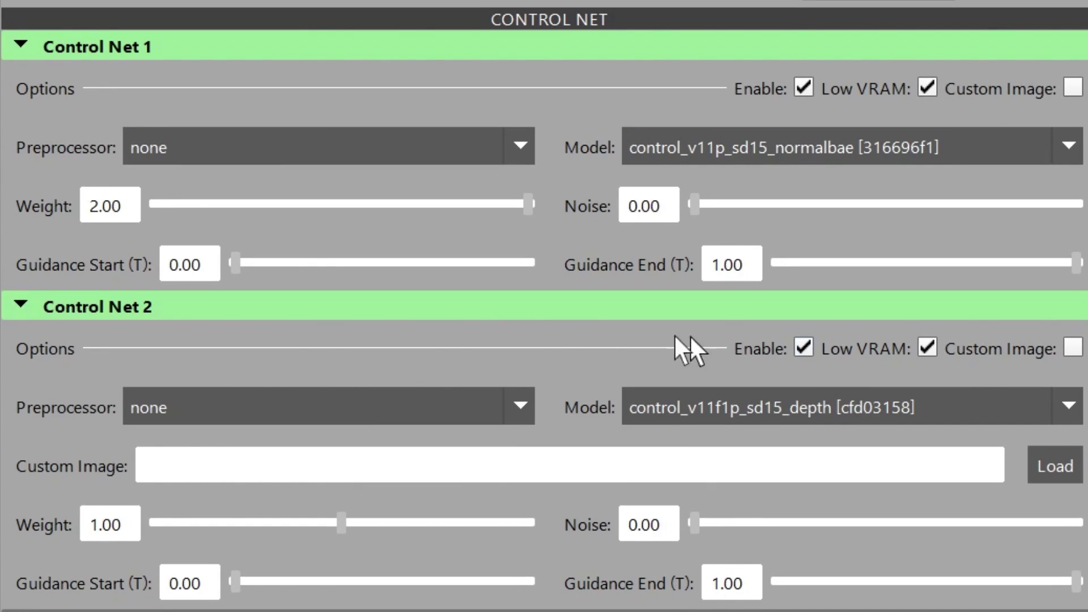
double_click(112, 207)
text(1.00)
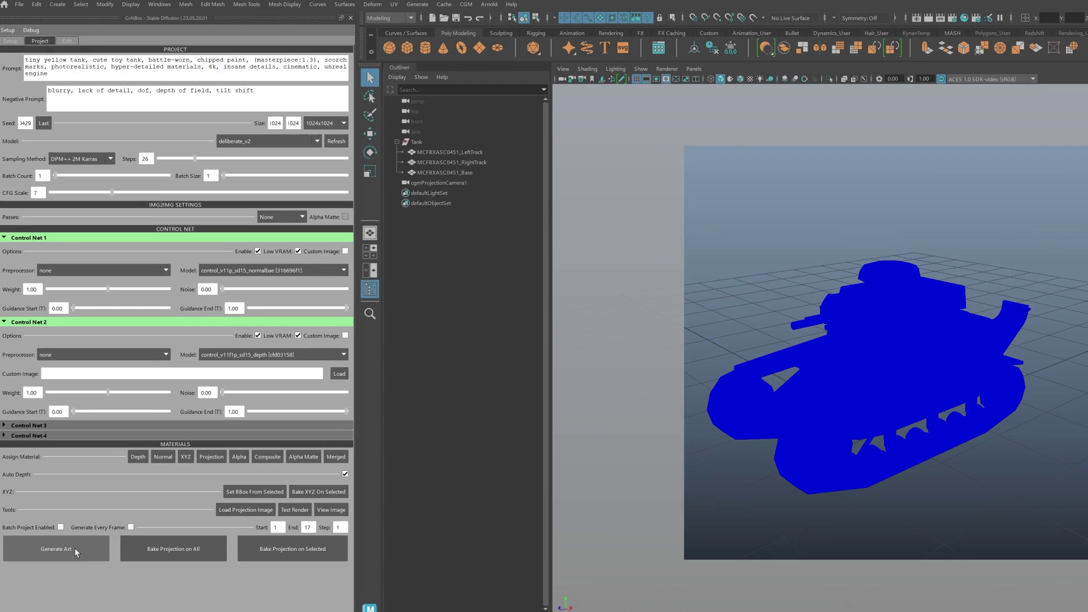
Generate art with both control nets, then compare the tank image with its normal-map and depth renders
click(74, 547)
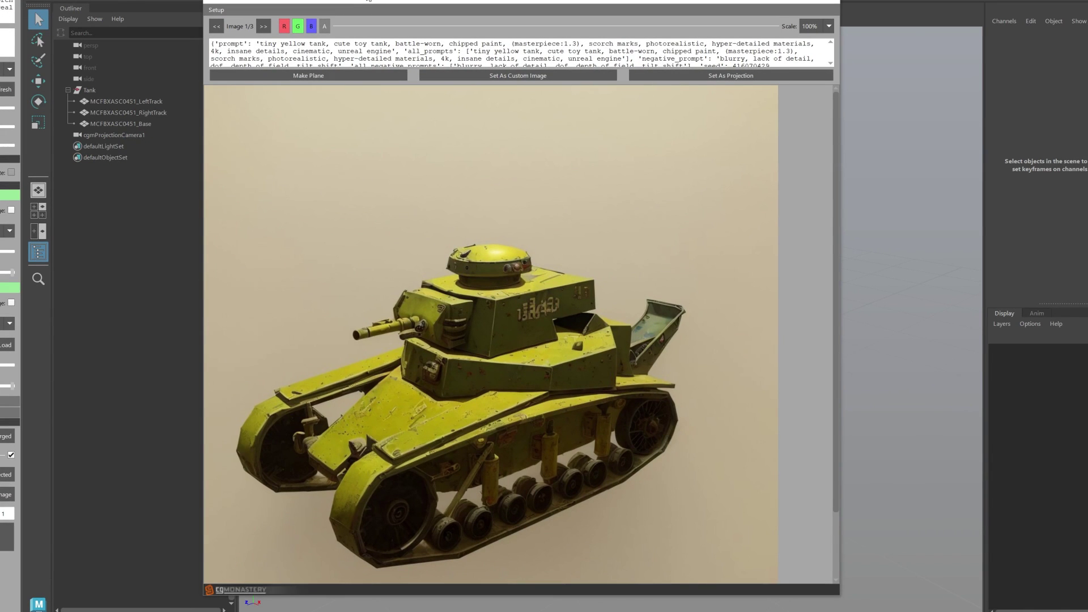
click(265, 29)
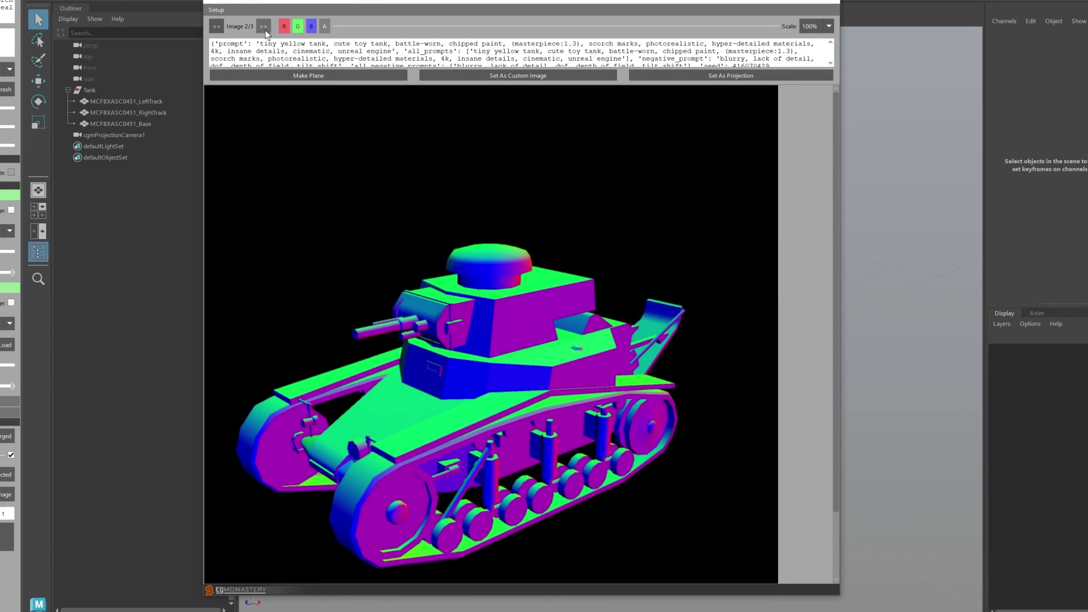
click(264, 28)
click(215, 28)
click(216, 29)
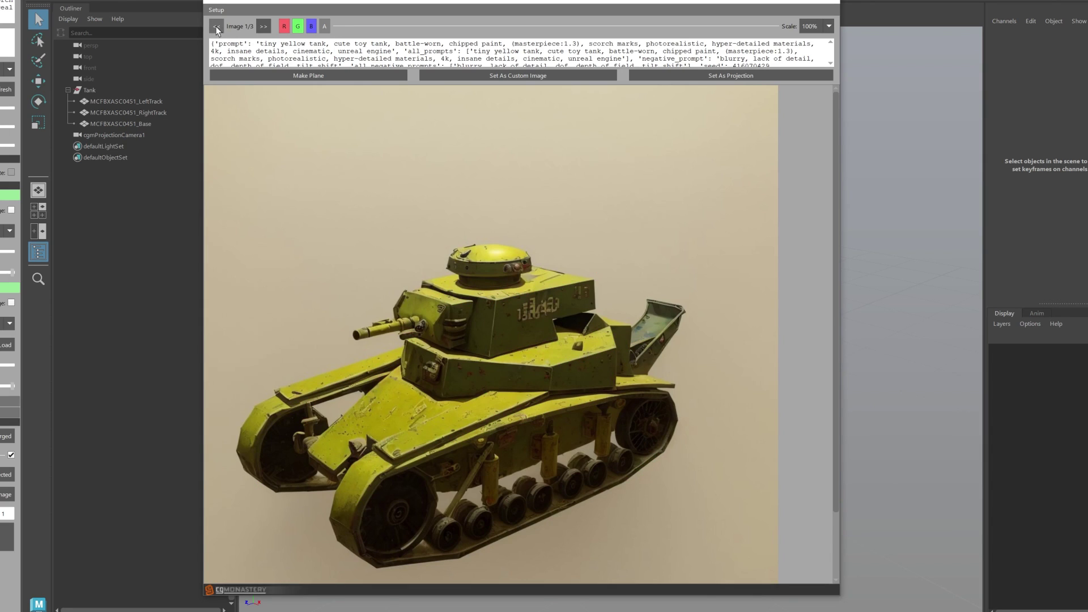
click(264, 27)
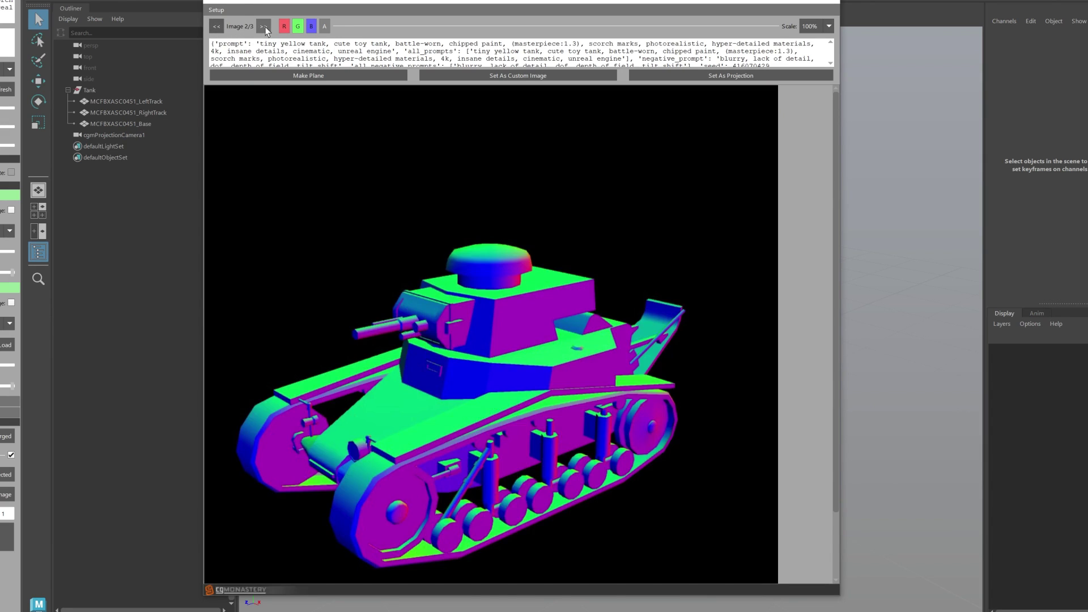
click(264, 27)
click(215, 29)
click(216, 28)
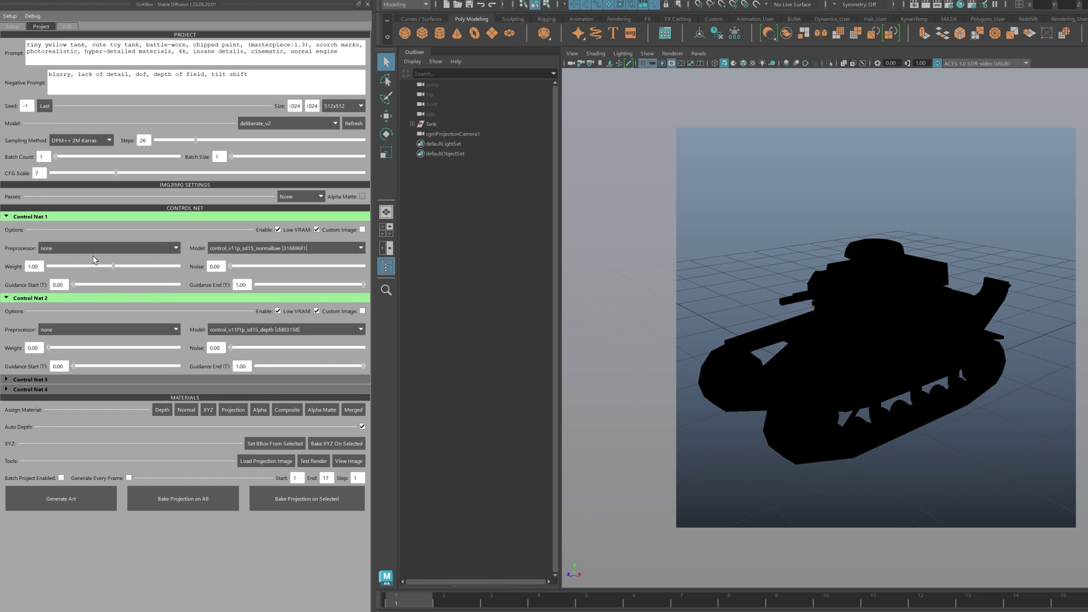
Set Control Net 1 weight to 0.20, Control Net 2 weight to 0.80 and its noise to 0.10
double_click(36, 265)
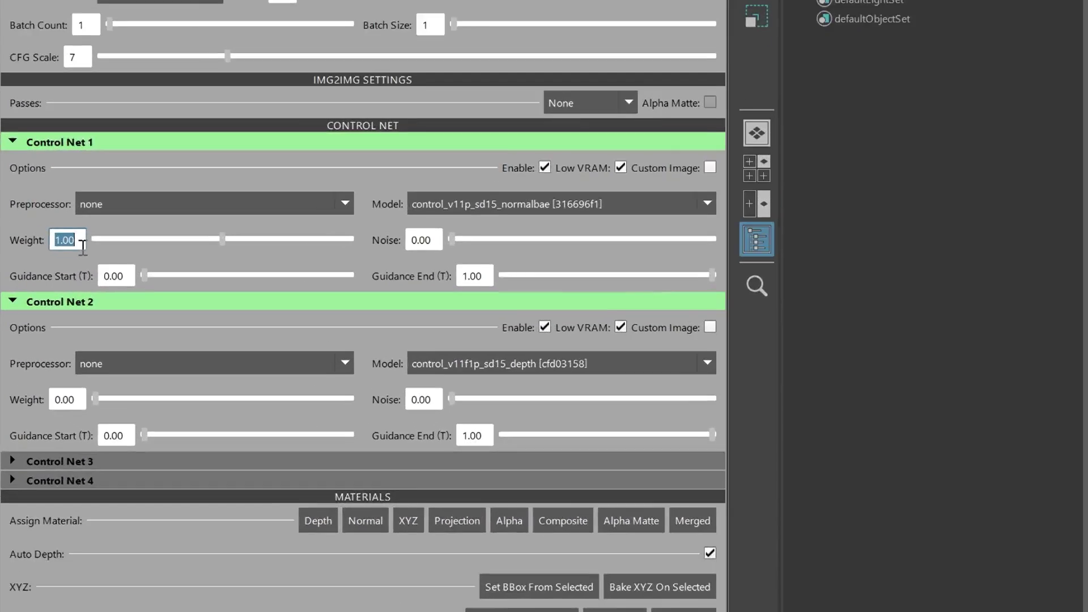
text(0.2)
key(Return)
double_click(107, 467)
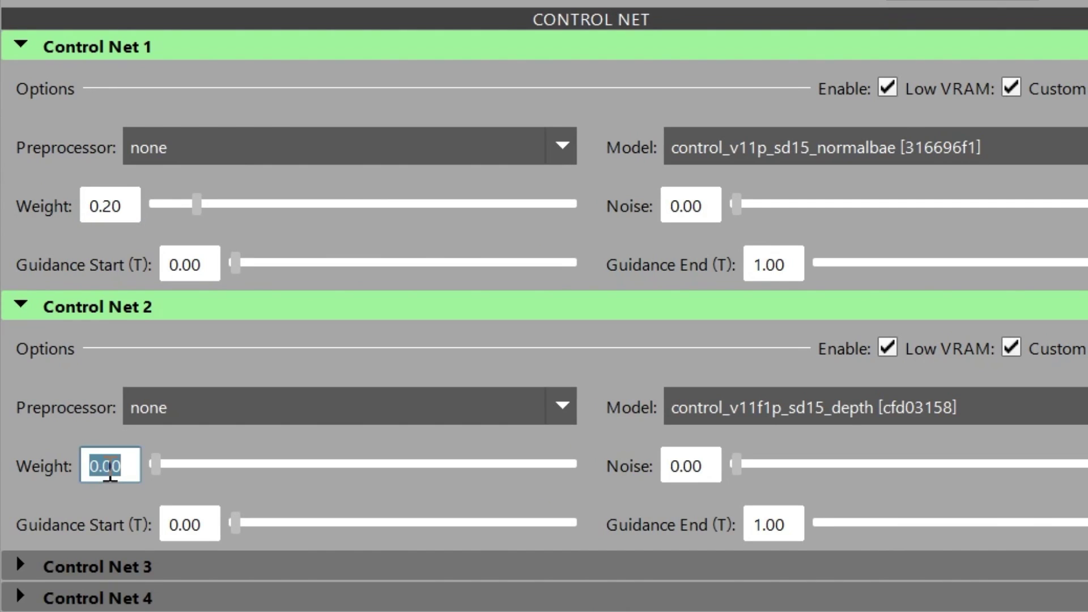
text(.8)
key(Return)
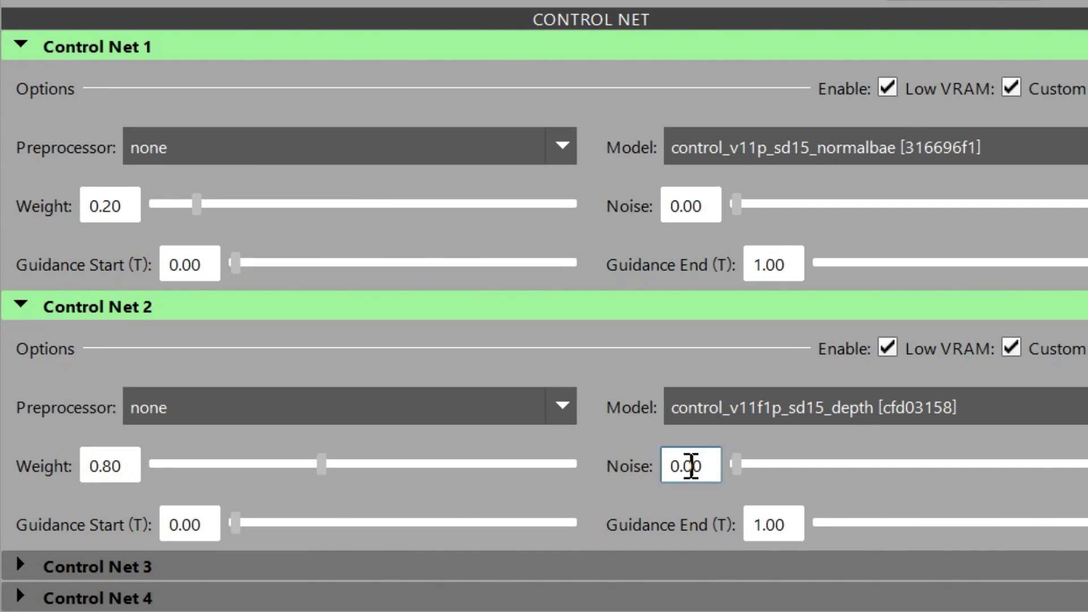
double_click(692, 466)
text(.1)
key(Return)
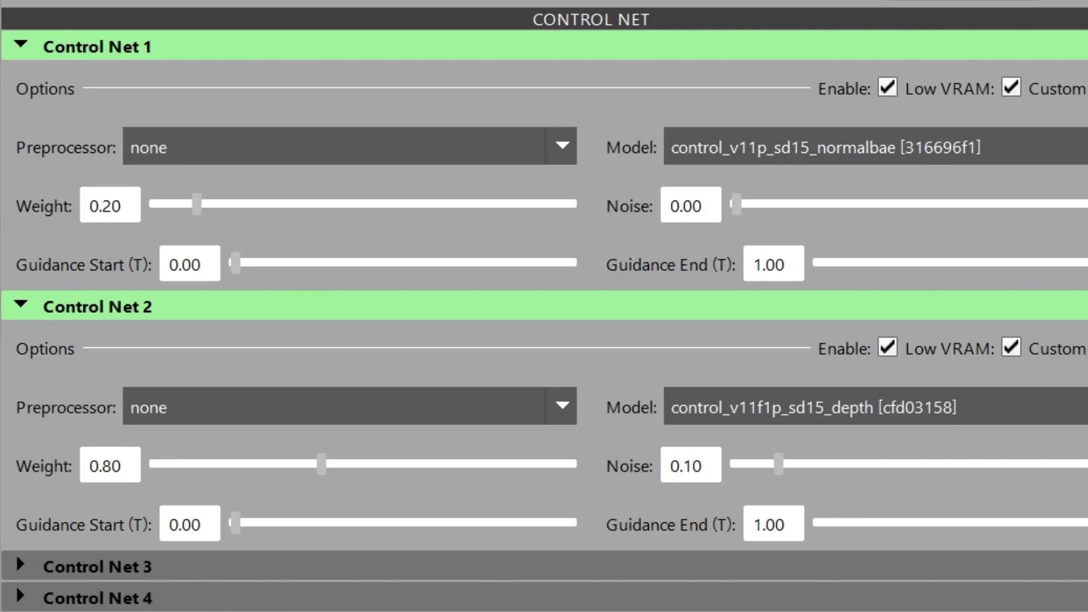
Raise the batch count to 4 and generate the images
scroll(709, 494, up, 6)
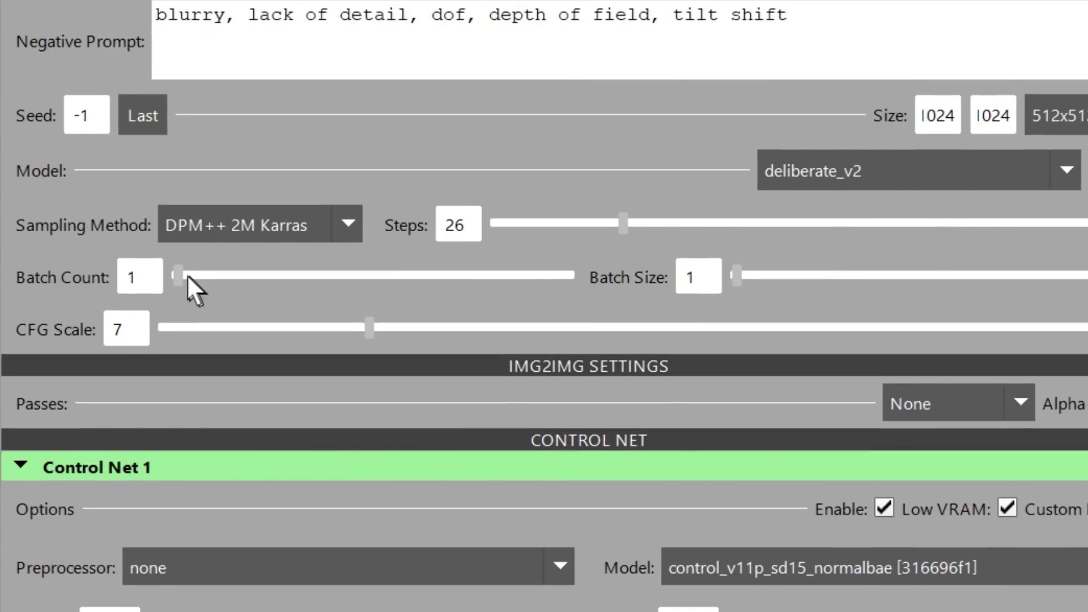
drag(187, 277, 312, 277)
click(121, 535)
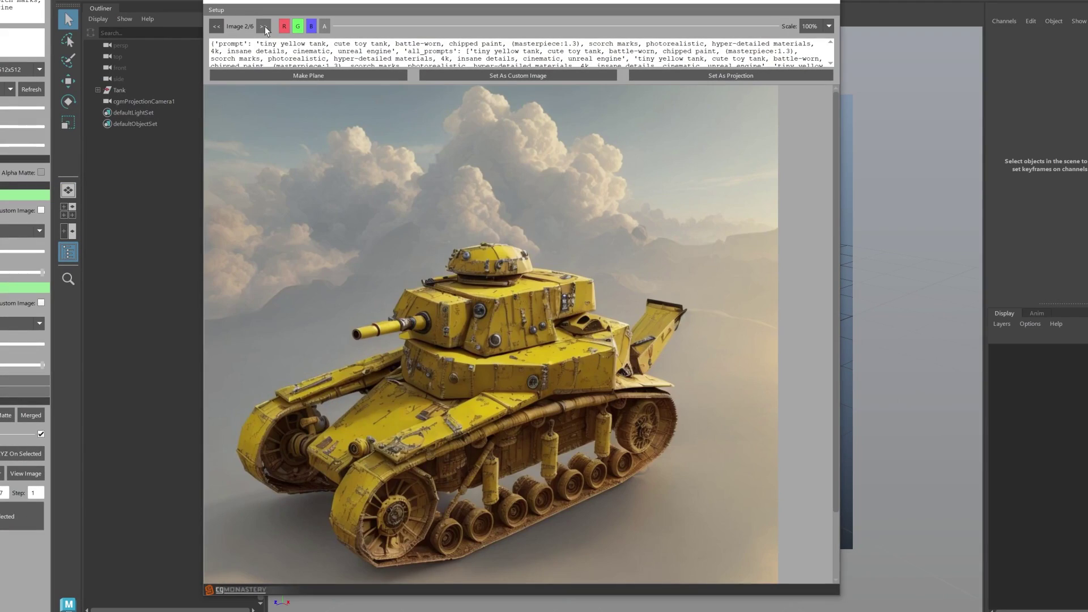
click(264, 27)
click(264, 26)
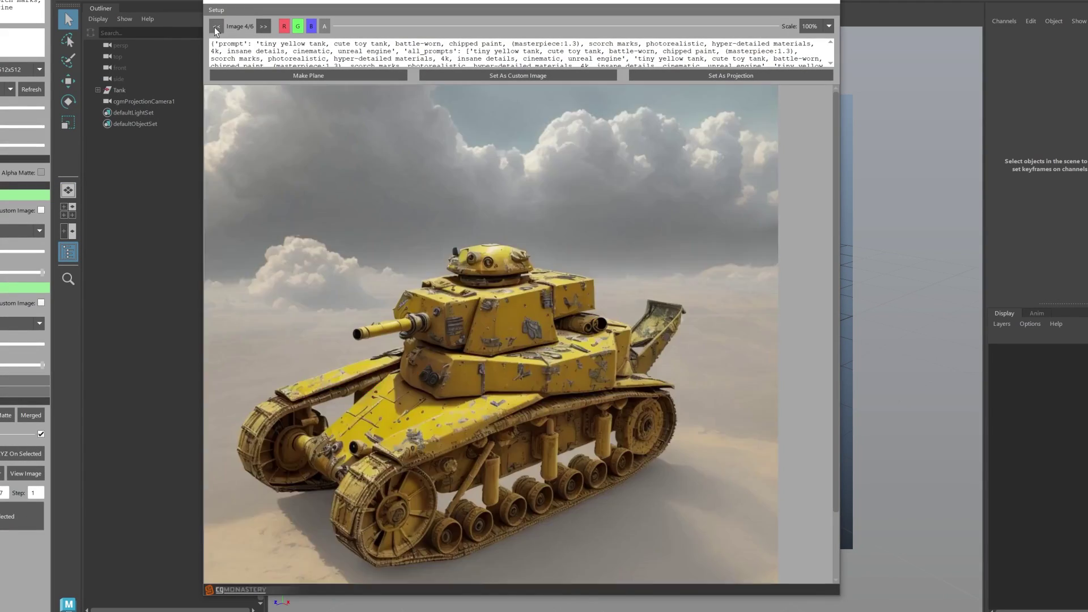
click(215, 27)
click(215, 27)
scroll(397, 57, down, 3)
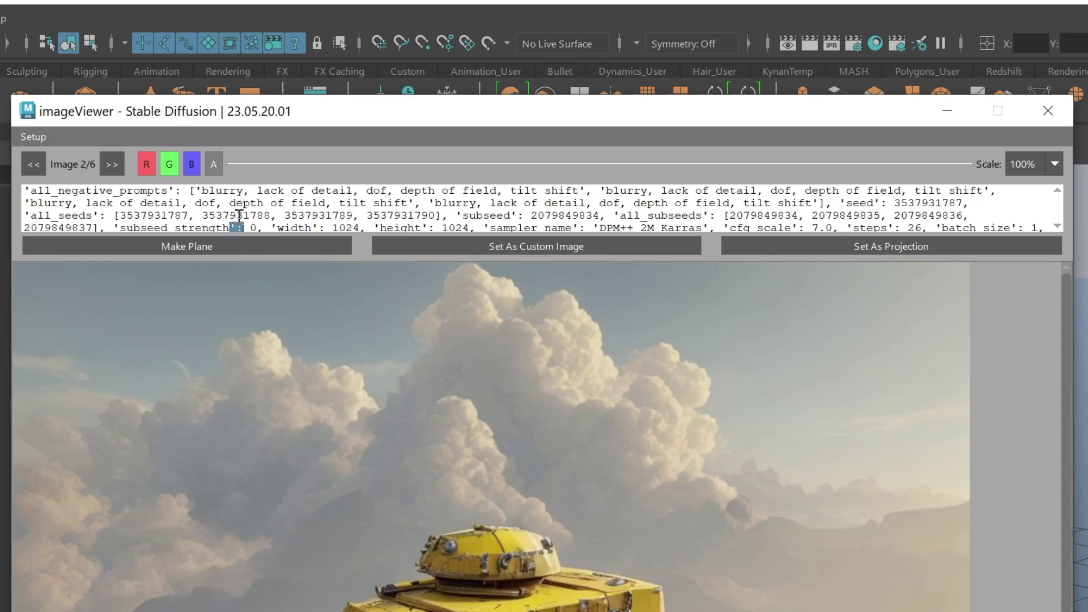
double_click(239, 215)
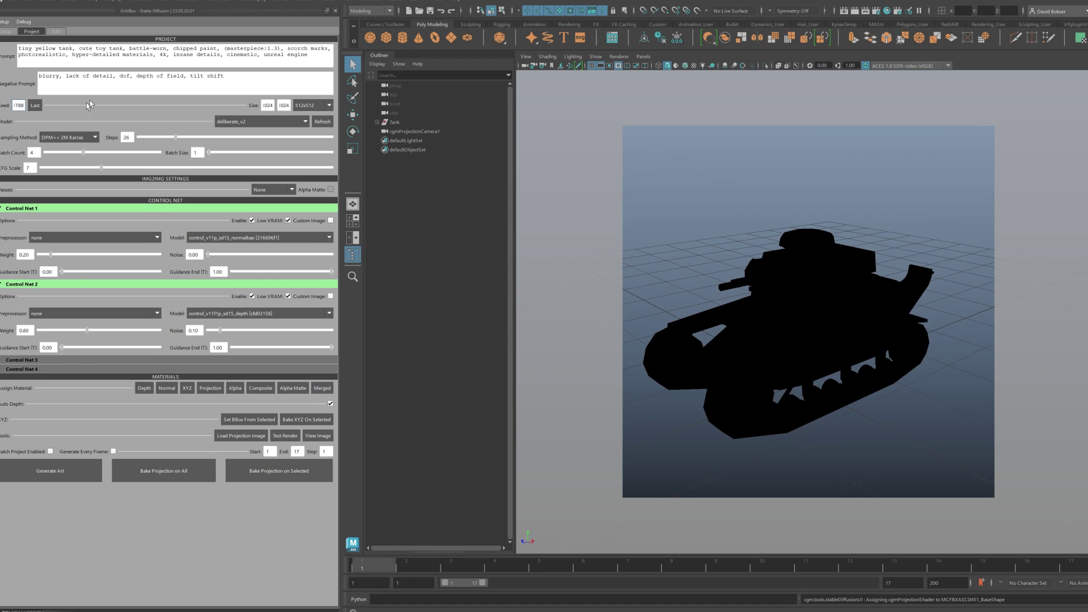
Switch the viewport to textured display so the projected tank image shows
key(4)
key(6)
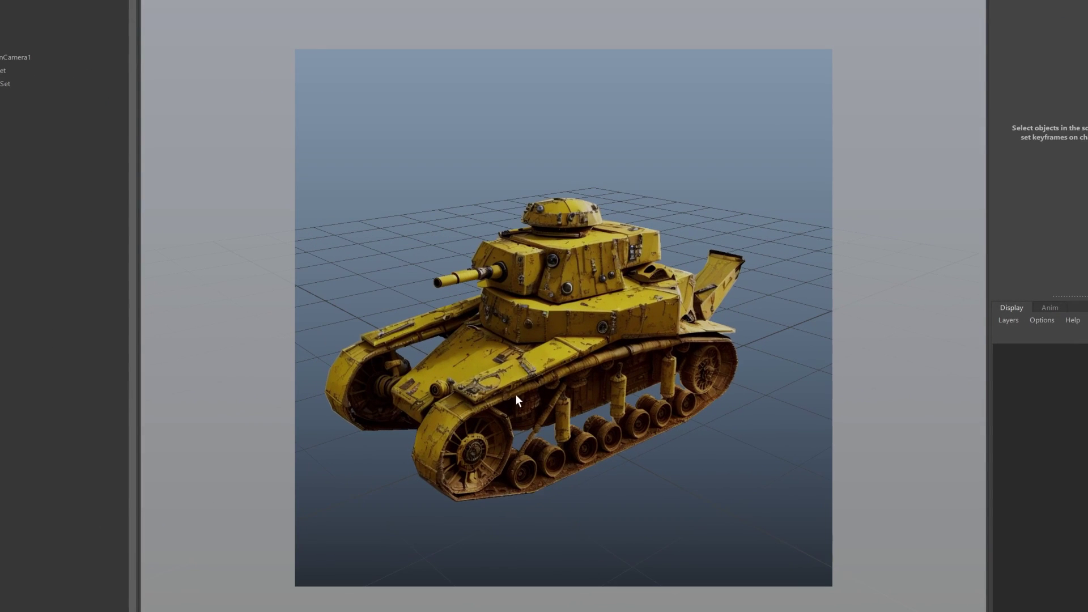
click(776, 364)
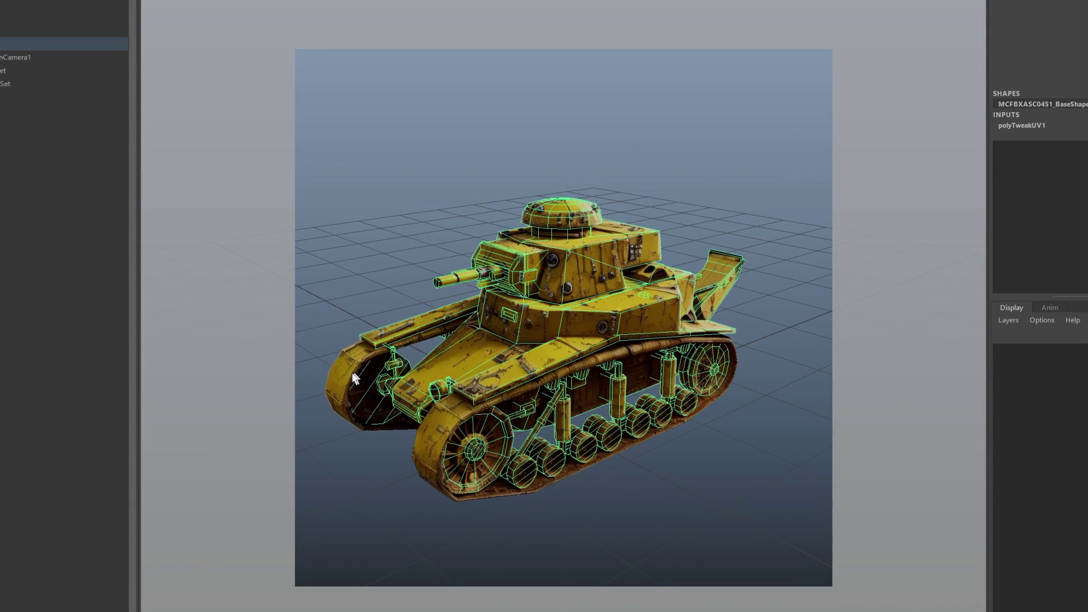
click(638, 520)
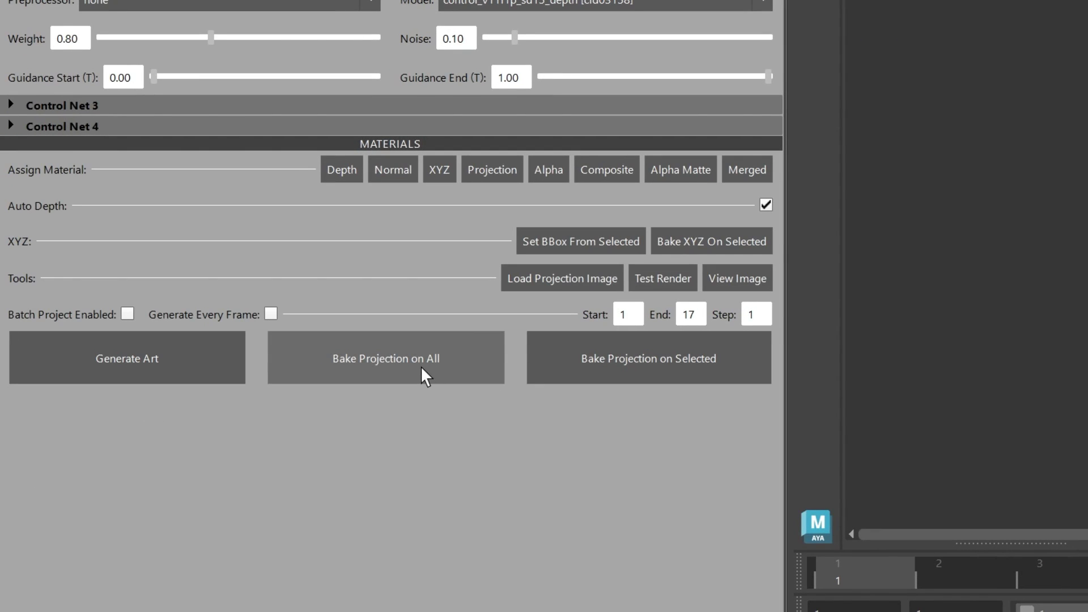
Bake the projection onto all objects and orbit to inspect the textured tank
click(421, 366)
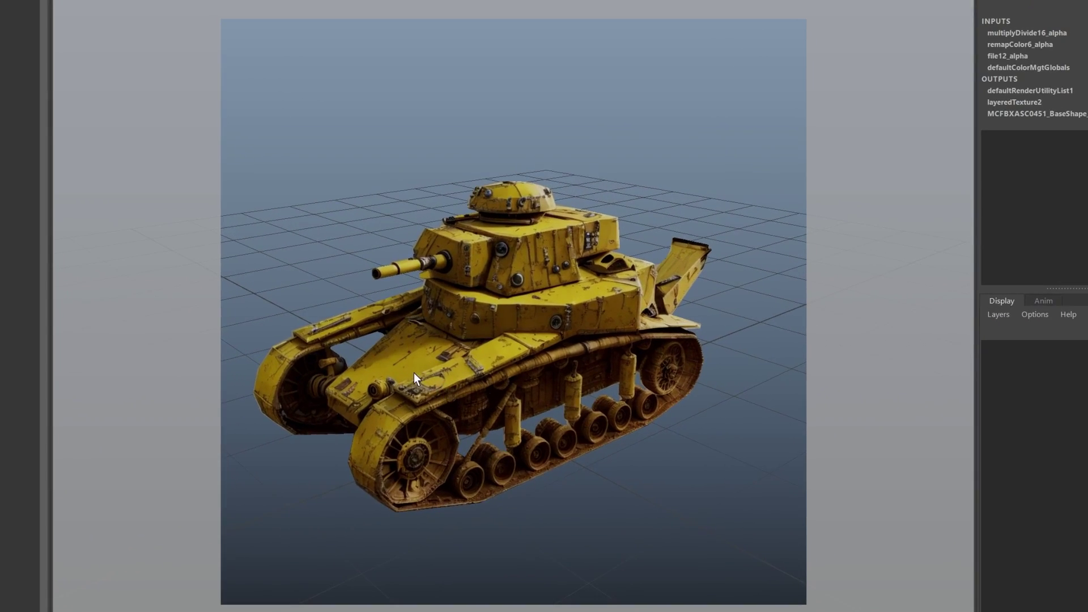
alt+drag(744, 360, 784, 362)
alt+drag(470, 376, 487, 362)
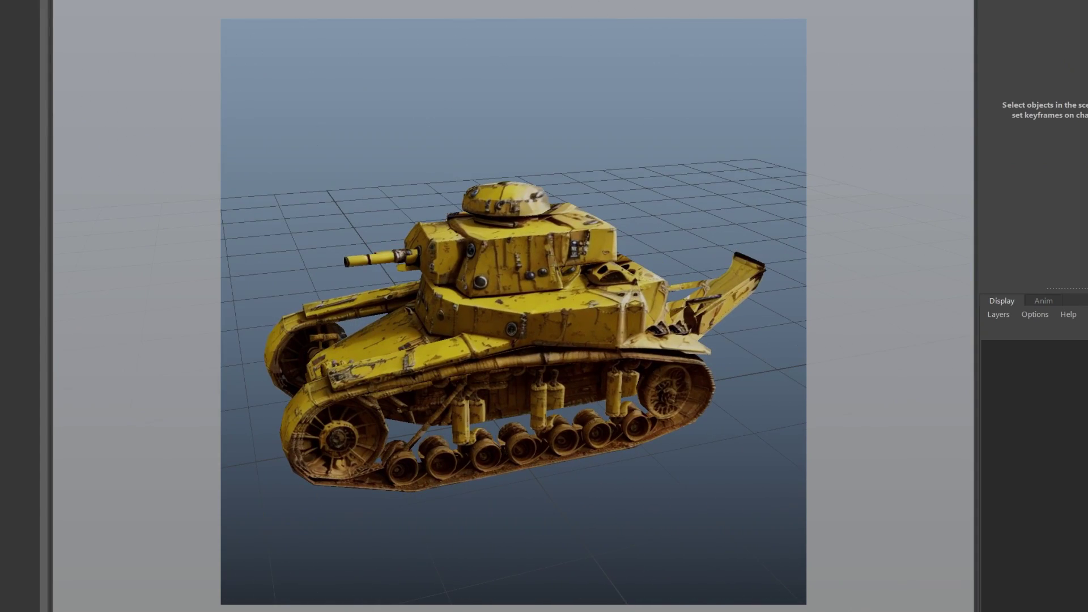
click(372, 328)
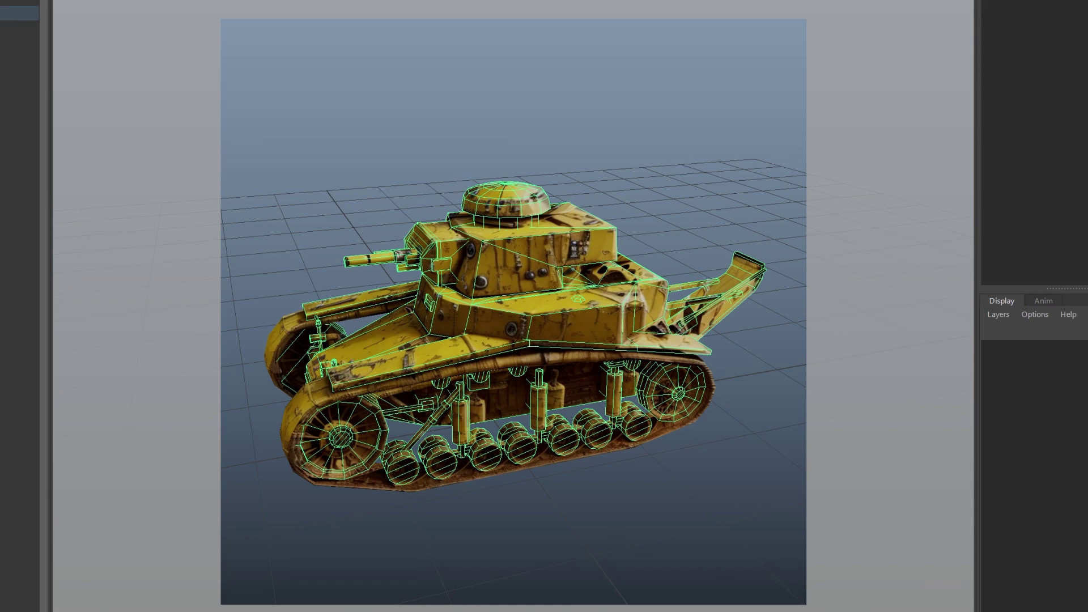
Parent cgmProjectionCamera1 under a new empty group, null1
click(362, 214)
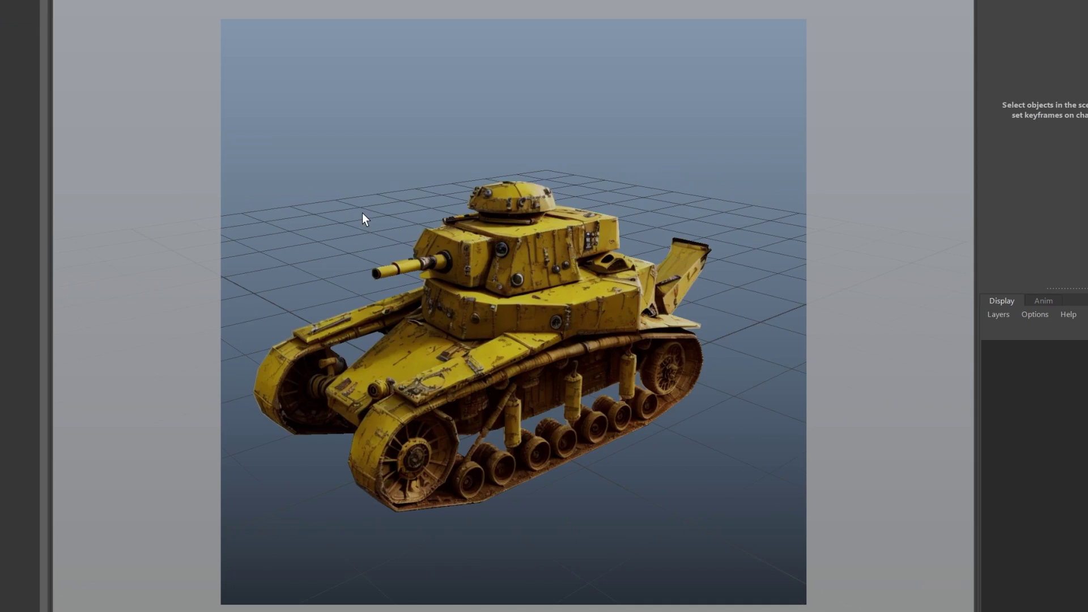
click(70, 81)
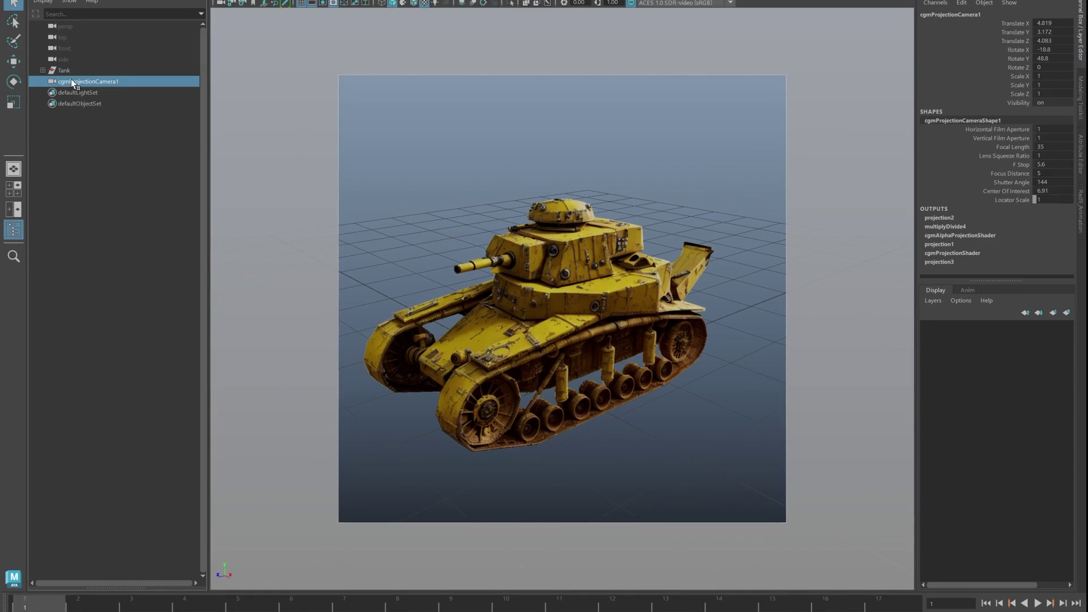
click(138, 107)
key(ctrl+g)
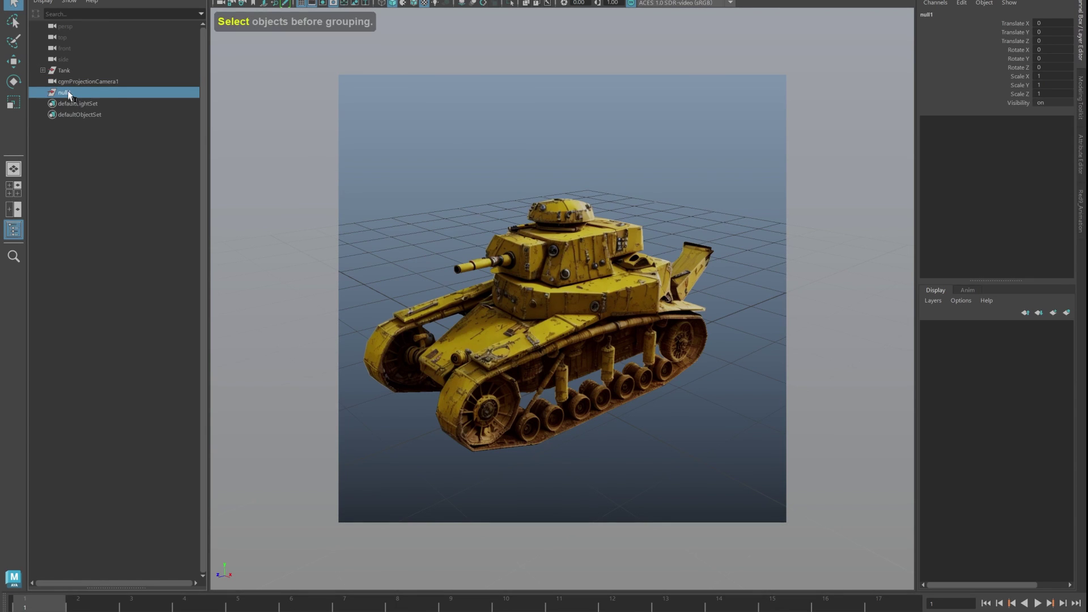
middle_drag(70, 81, 68, 94)
Key the group's Rotate Y from 0 at frame 1 to -360 at frame 6, limiting the timeline to 1–6
key(s)
key(alt+v)
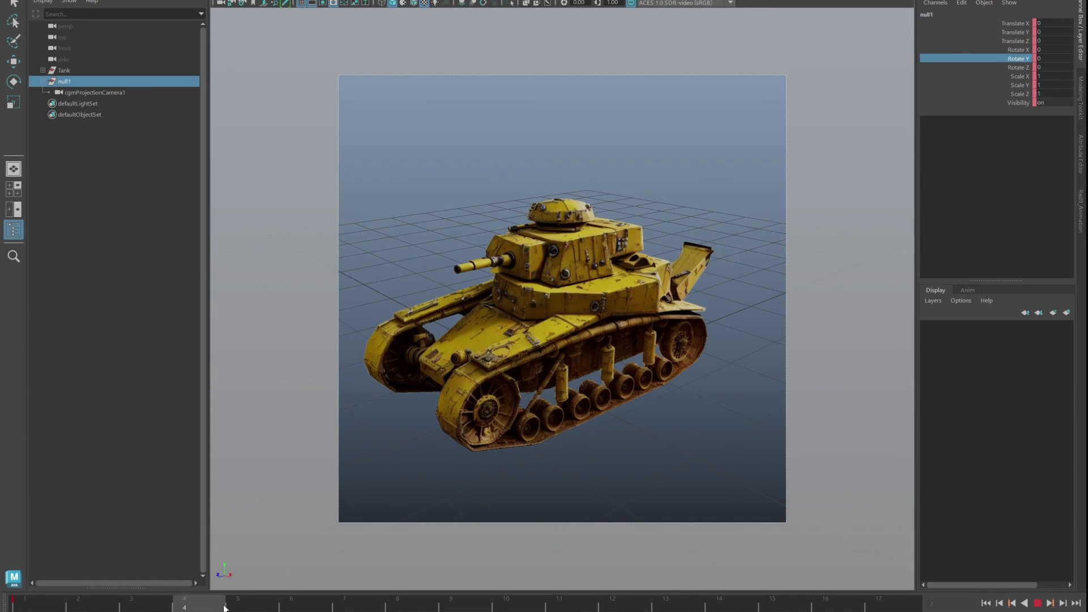
key(alt+v)
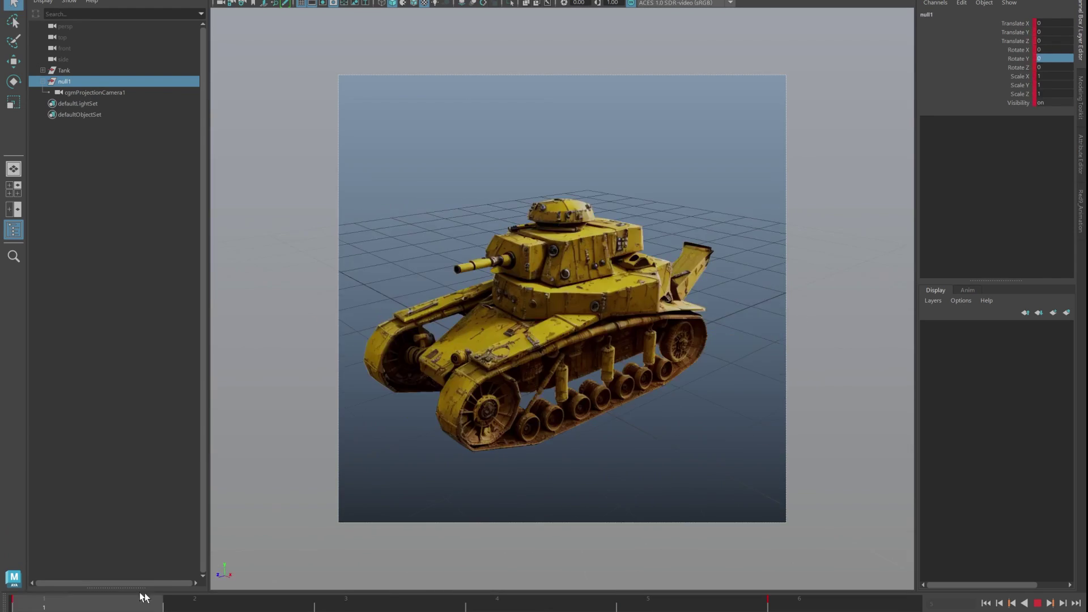
drag(170, 607, 360, 608)
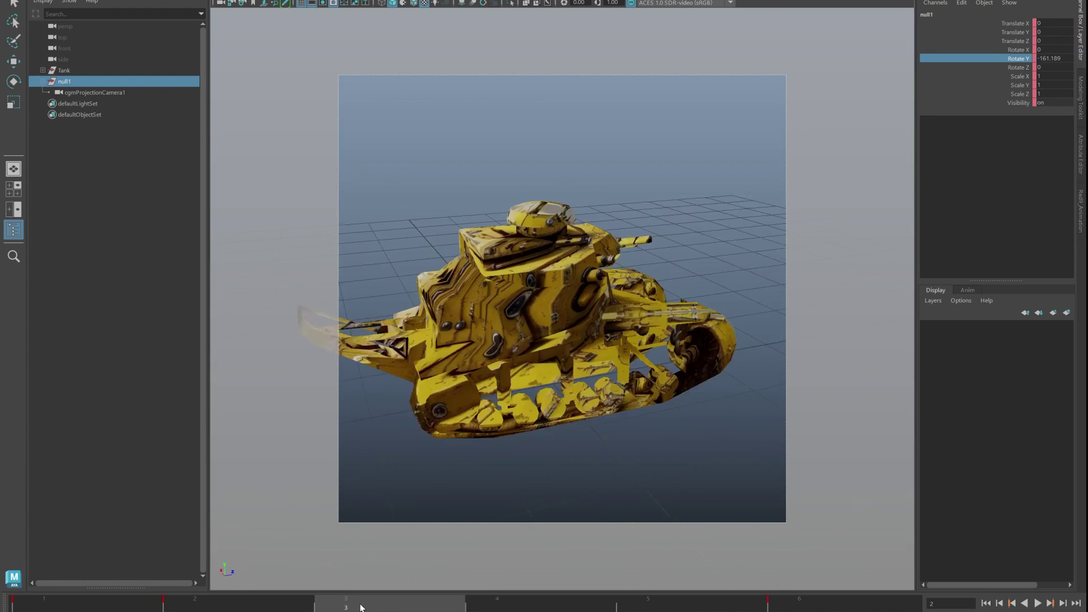
key(Down)
key(alt+shift+v)
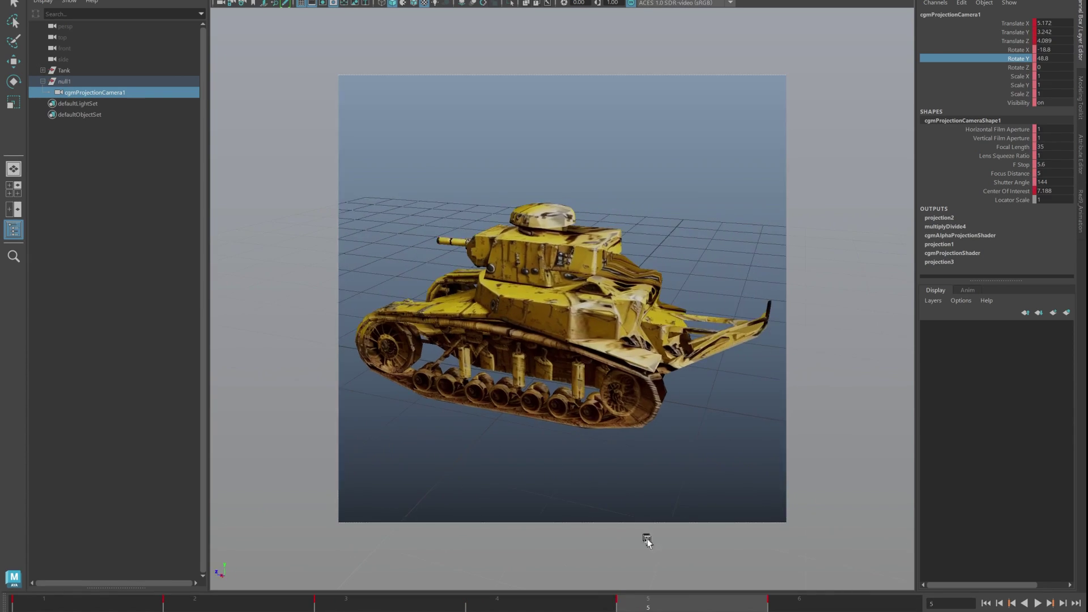
drag(589, 605, 568, 607)
key(alt+shift+v)
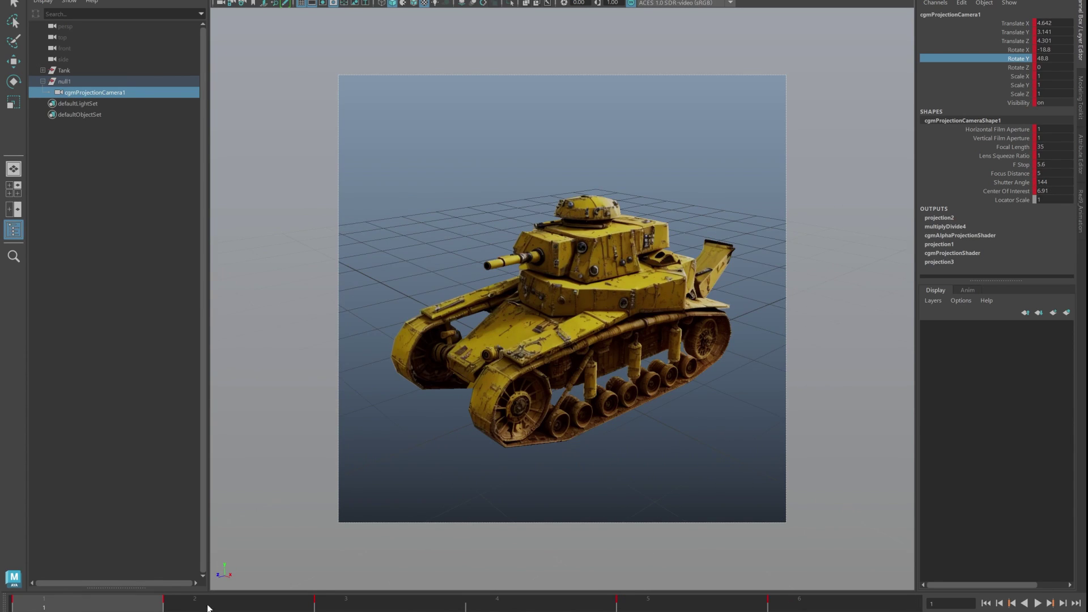
click(207, 608)
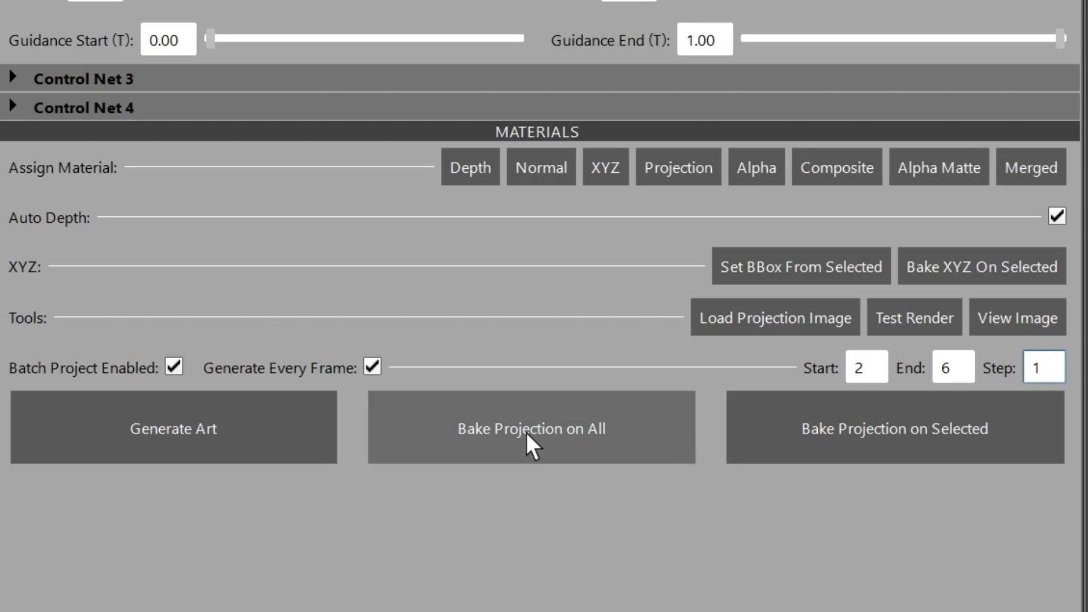
Batch-bake projections for frames 2 to 6 onto the tank and list the resulting layers file76–file10
click(525, 433)
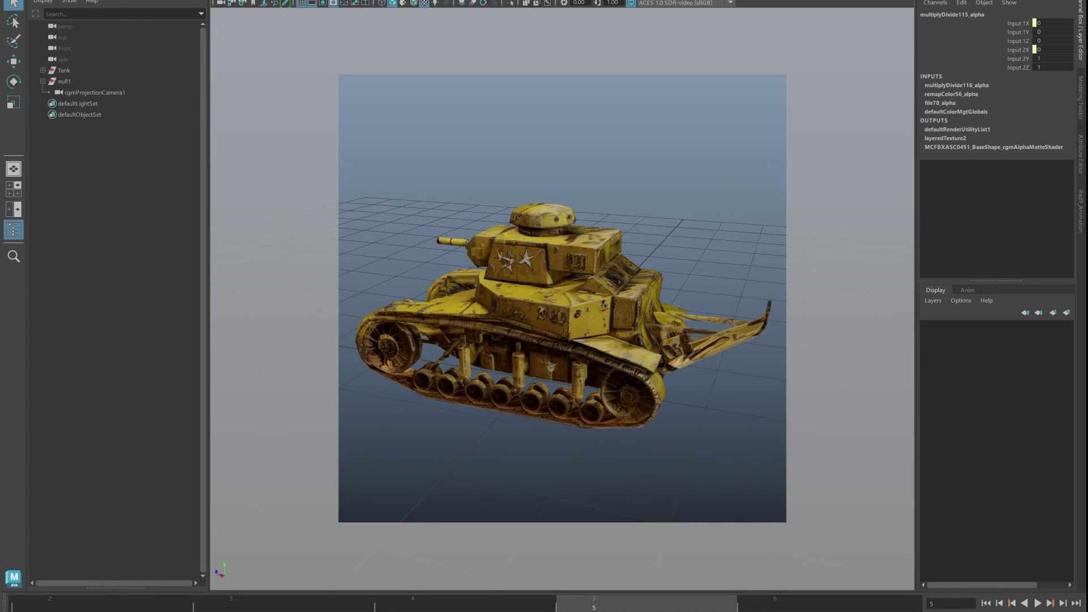
click(496, 363)
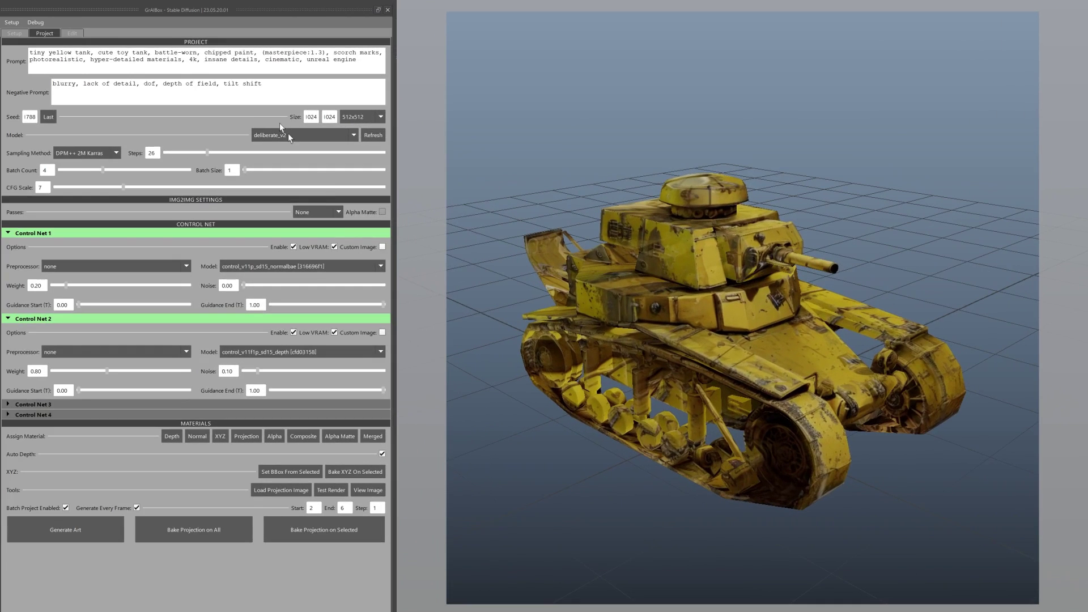
click(72, 33)
click(679, 324)
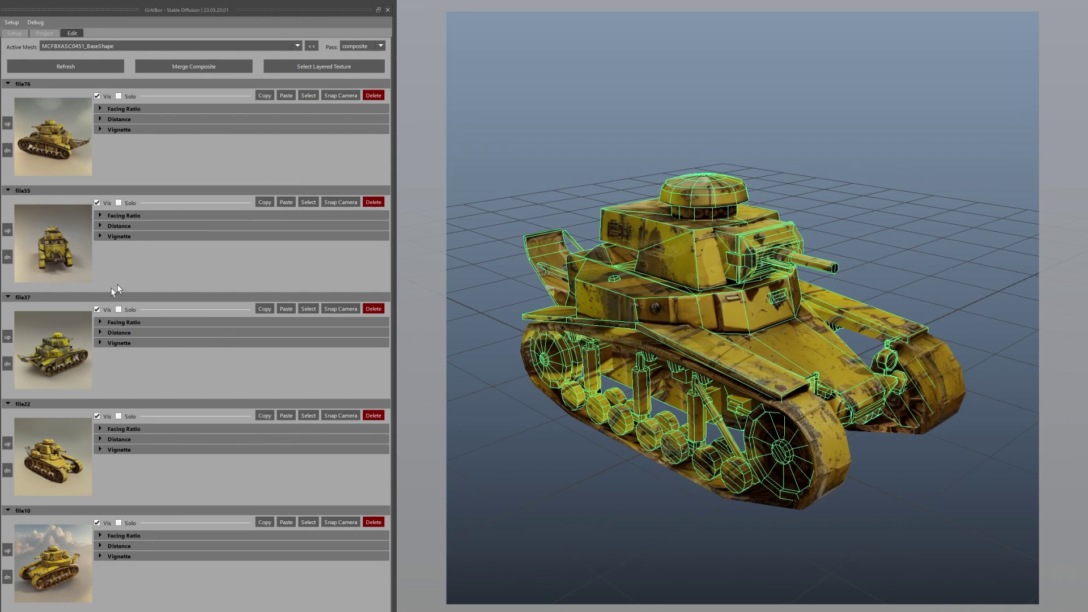
View the source image of each projection layer: file76, file55, file37, file22 and file10
drag(57, 479, 54, 521)
right_click(79, 119)
click(119, 138)
right_click(62, 259)
click(85, 260)
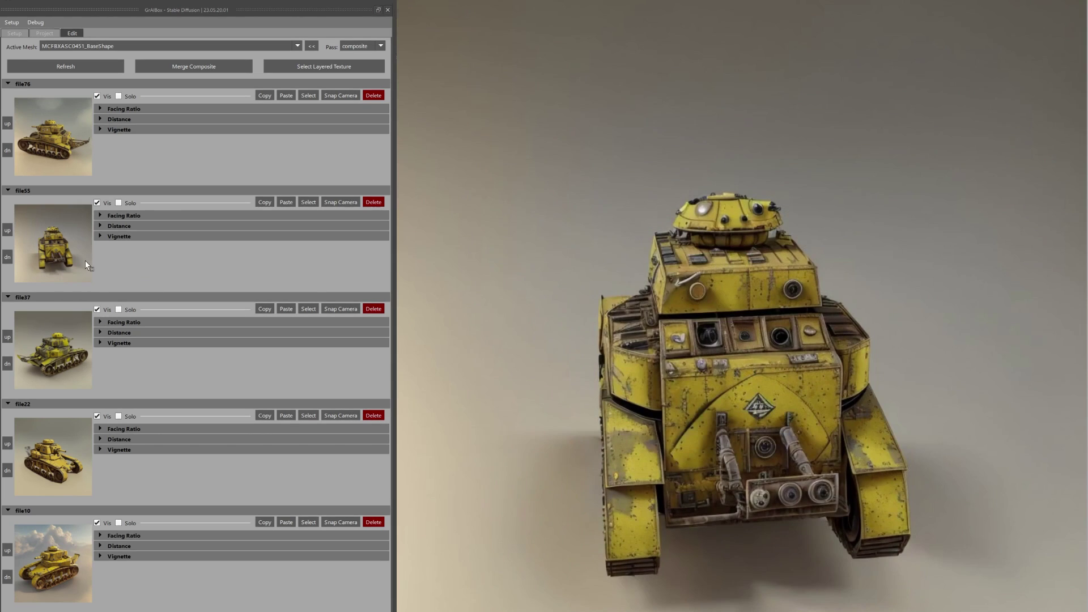
right_click(67, 365)
click(78, 369)
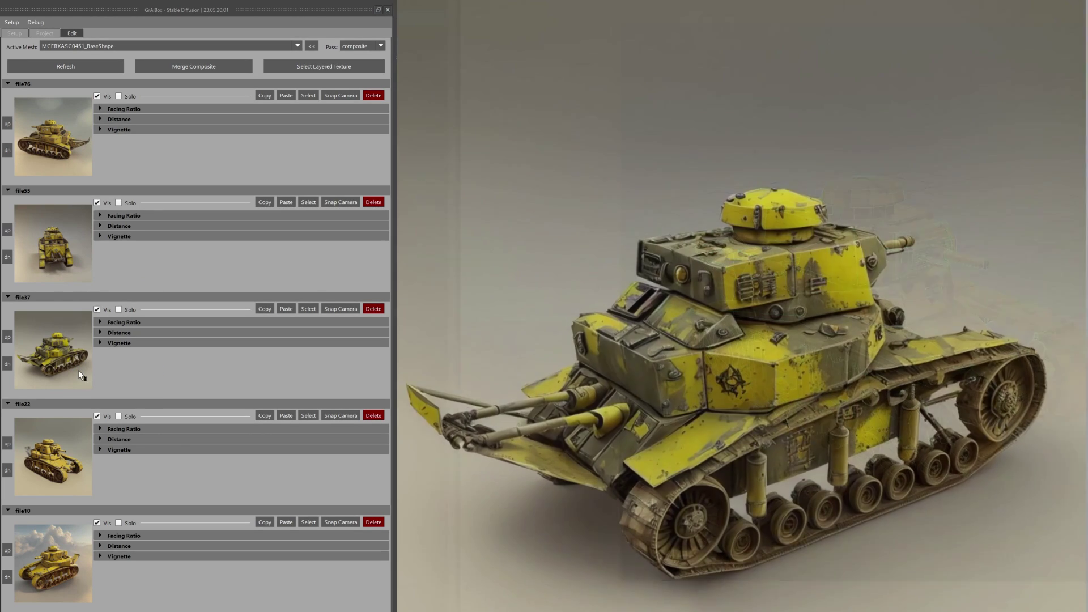
right_click(71, 453)
click(92, 460)
right_click(50, 556)
click(73, 563)
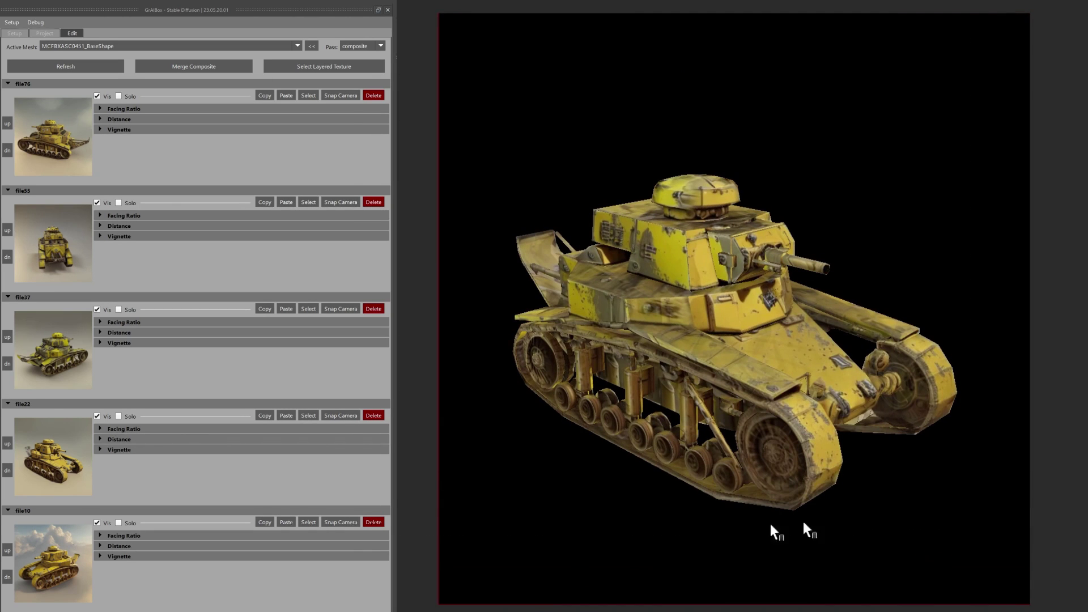
Solo each projection layer in turn: file76, file55, file37, file22, then file10
click(119, 95)
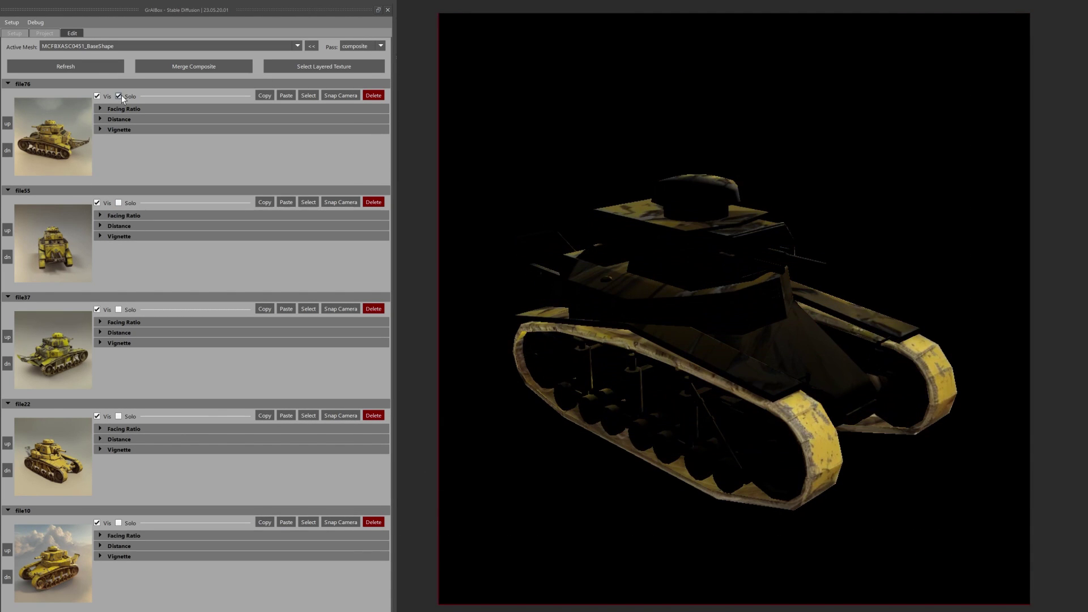
click(119, 96)
click(119, 203)
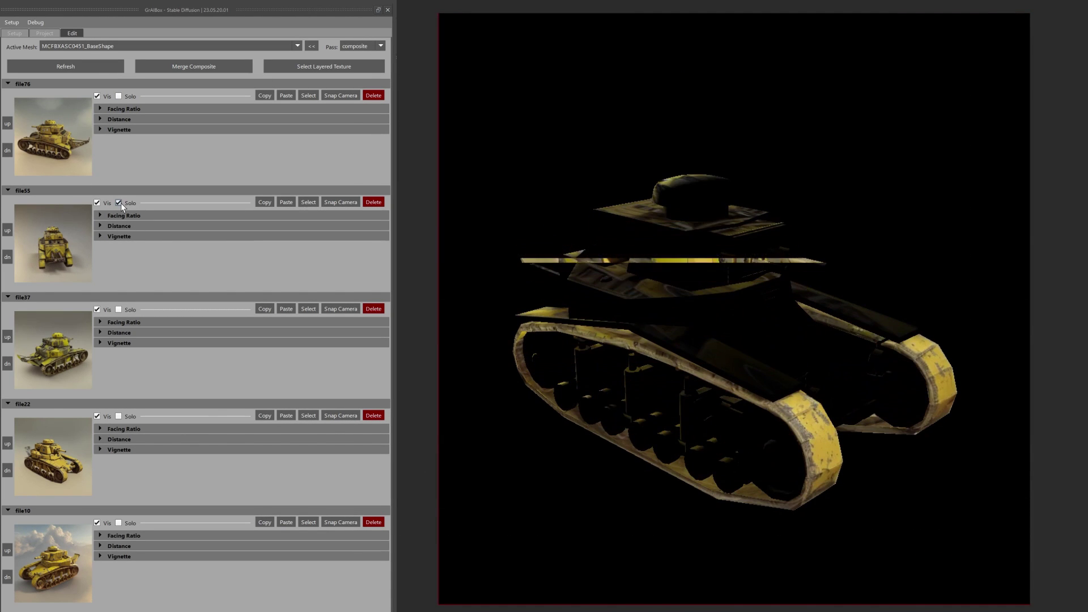
click(119, 202)
click(118, 309)
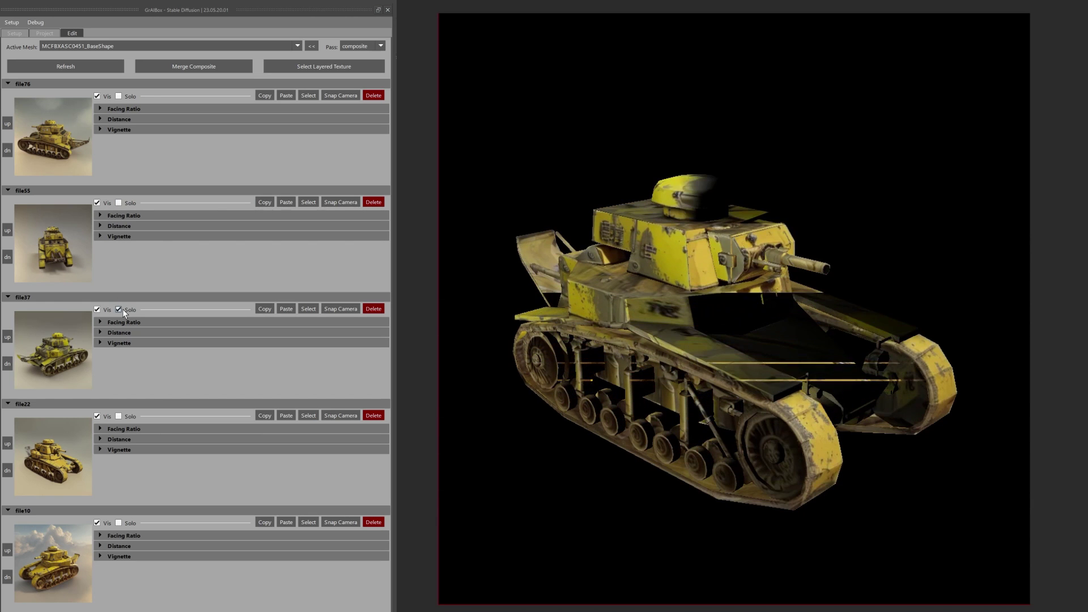
click(130, 415)
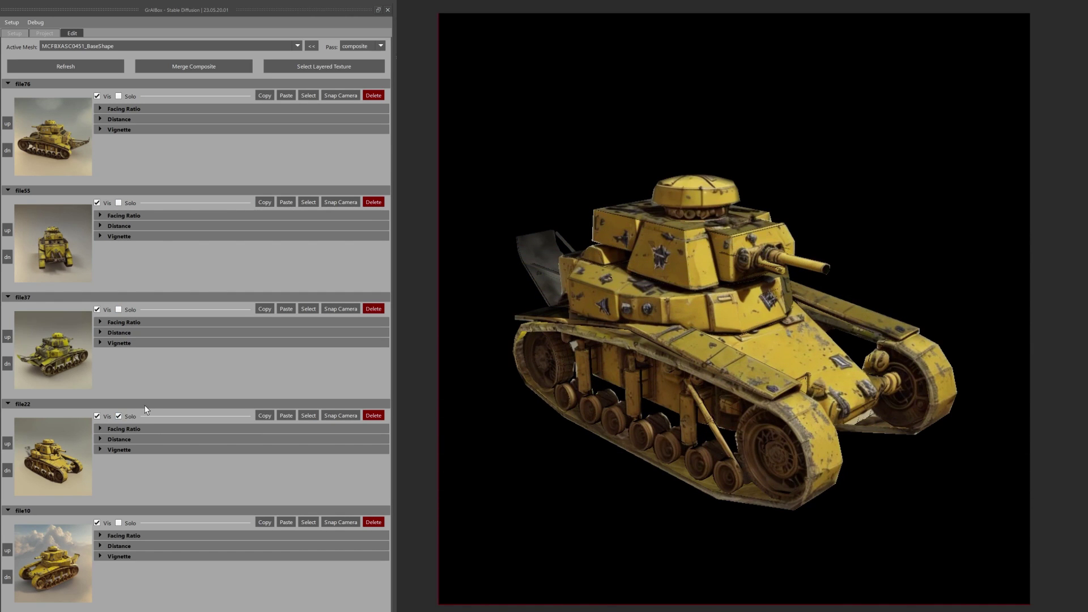
click(120, 523)
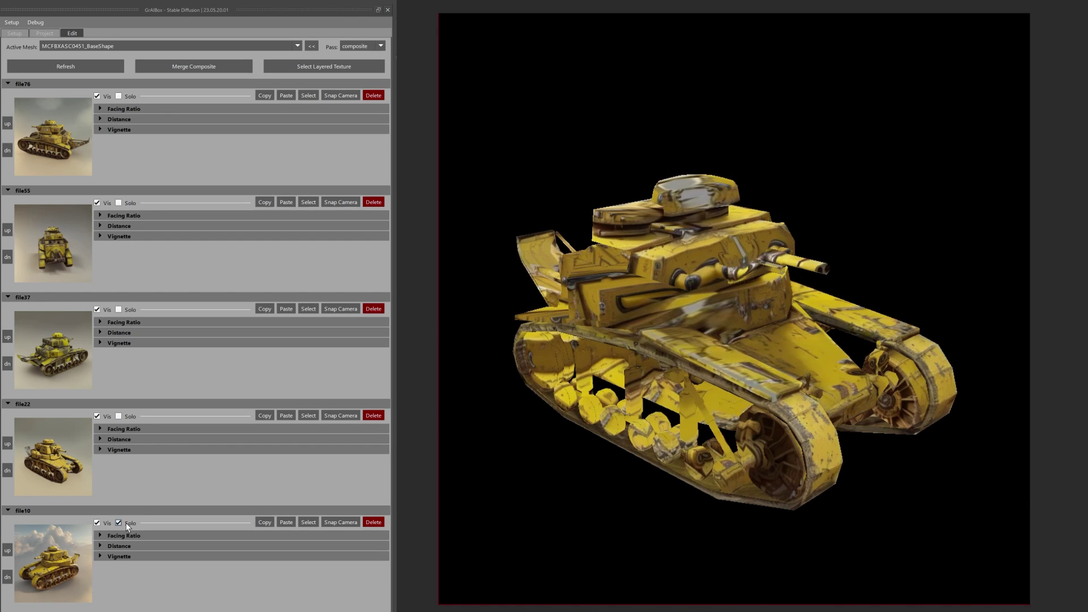
Adjust file10's Facing Ratio falloff, then solo file22 and show its Facing Ratio, Distance and Vignette curves
click(121, 536)
mouse_move(241, 543)
mouse_down()
mouse_move(187, 542)
mouse_move(239, 542)
mouse_up()
click(118, 416)
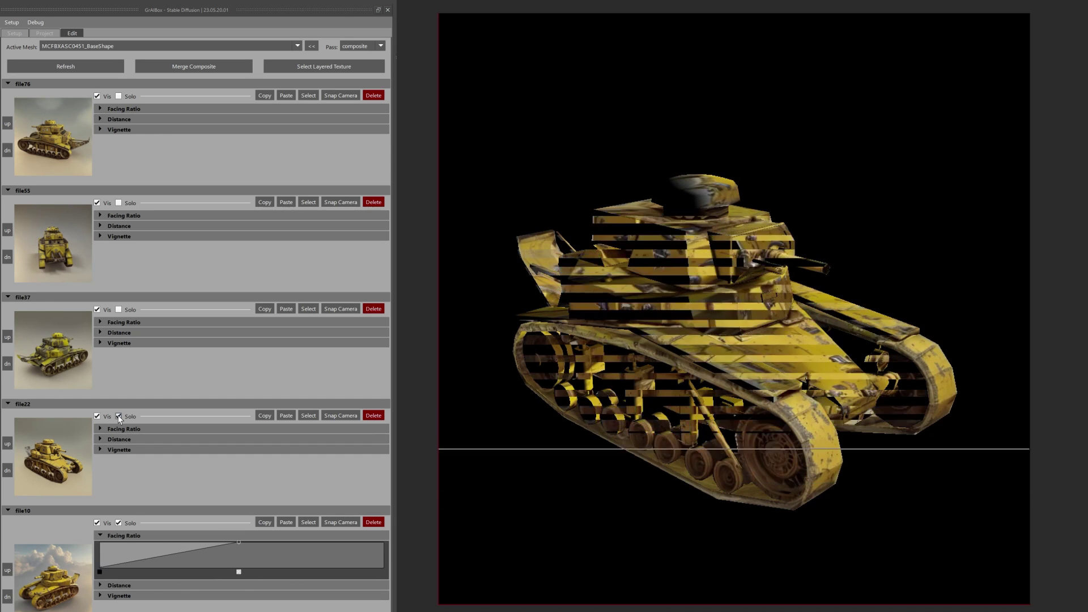
click(100, 429)
click(100, 479)
click(101, 528)
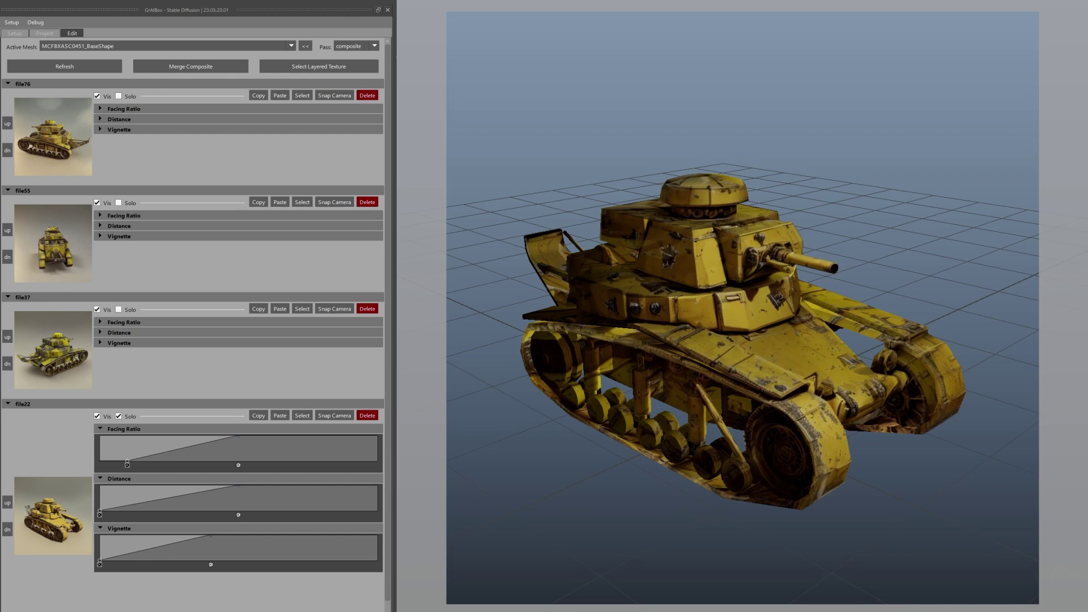
Collapse the file22, file37 and file55 layer sections
click(23, 403)
click(22, 297)
click(23, 190)
click(23, 190)
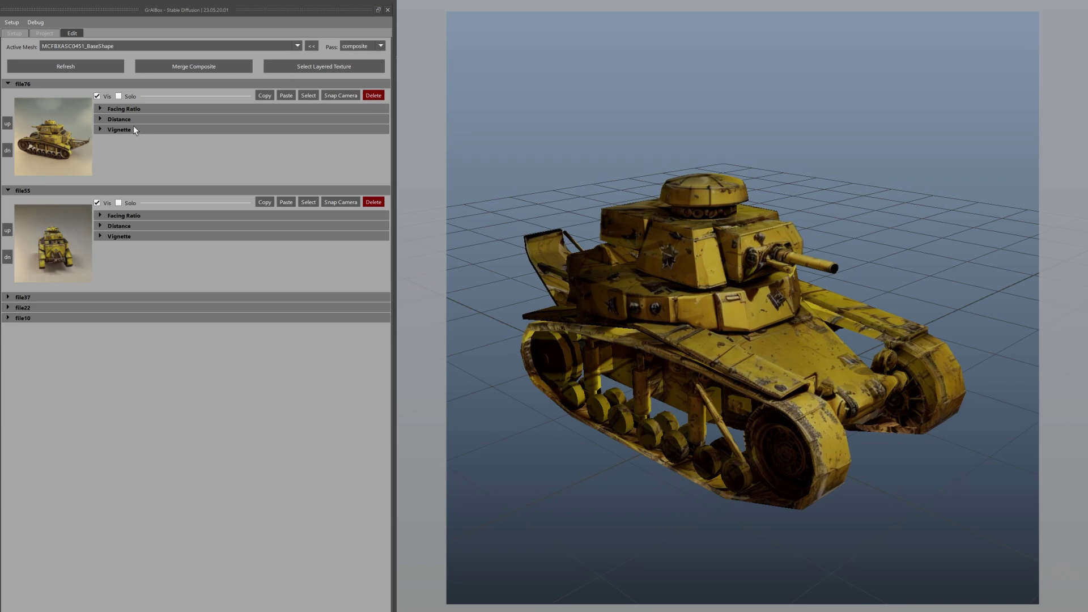
Merge the tank's layers into one composite texture, preview it, and orbit to inspect the result
click(607, 316)
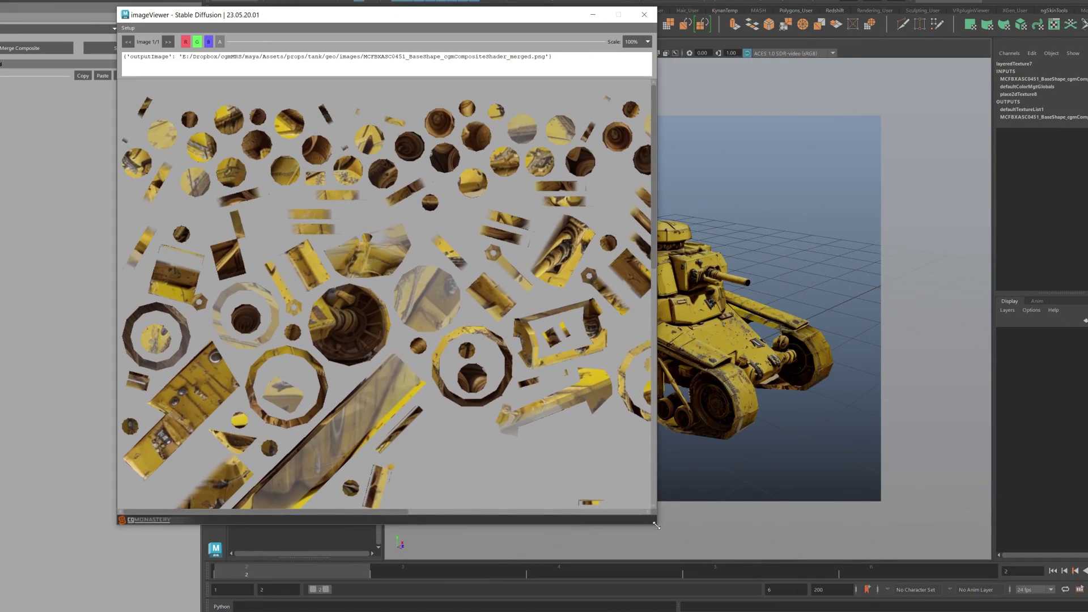
drag(656, 525, 869, 611)
click(857, 17)
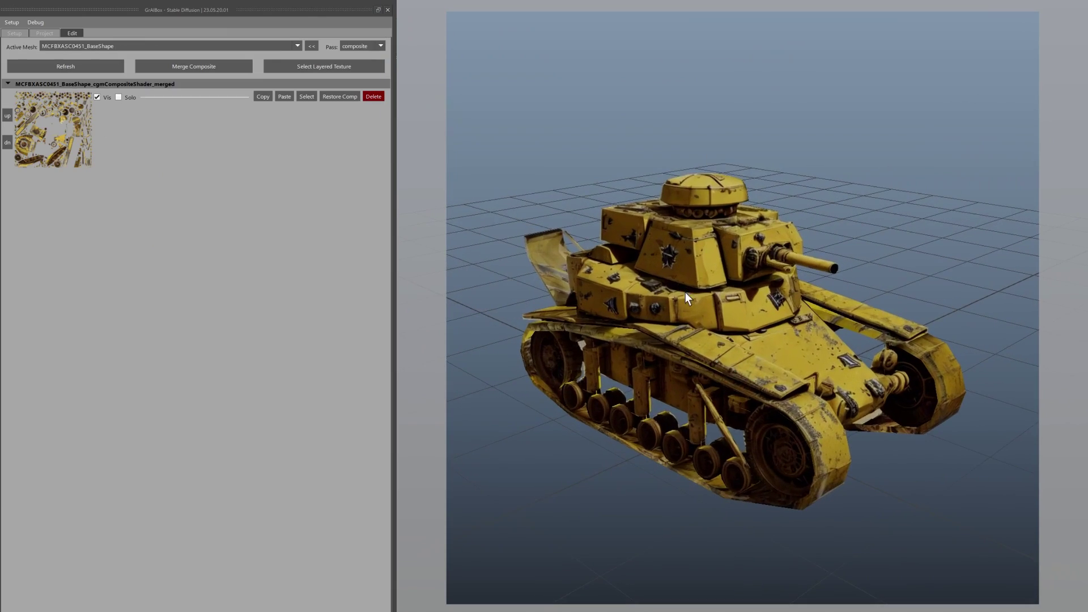
alt+drag(777, 381, 765, 351)
Restore the tank's separate projection layers and make file55 and file76 visible again
click(797, 340)
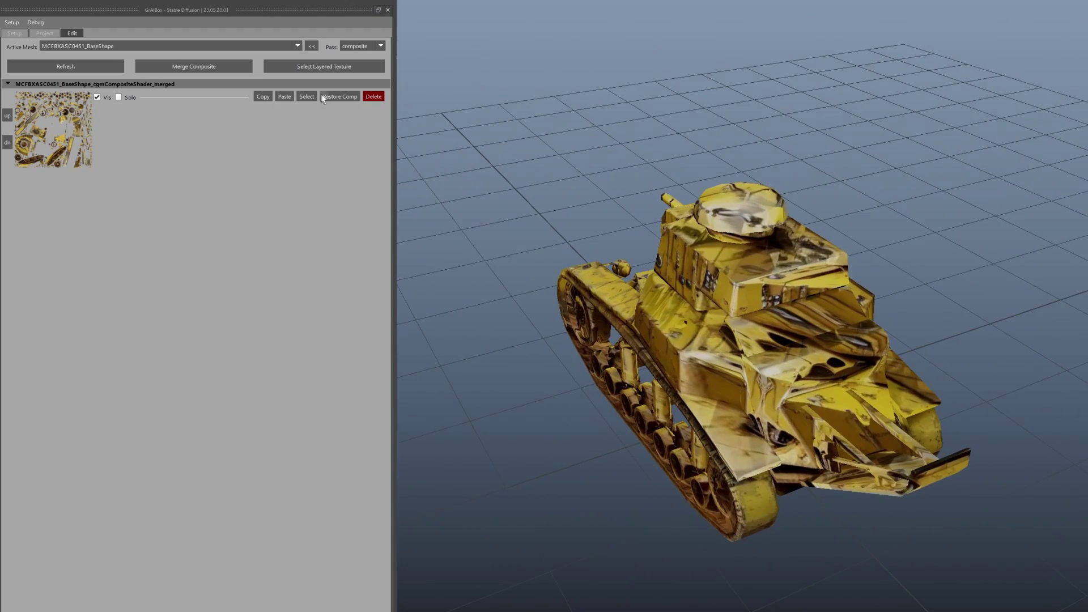
click(339, 97)
alt+drag(702, 413, 708, 339)
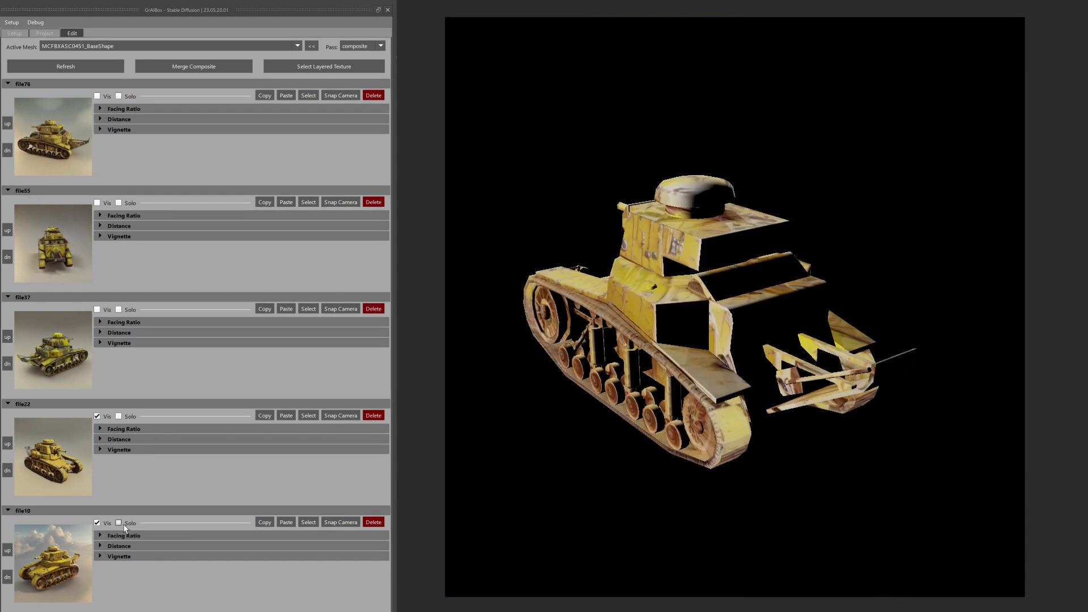
click(97, 202)
click(97, 95)
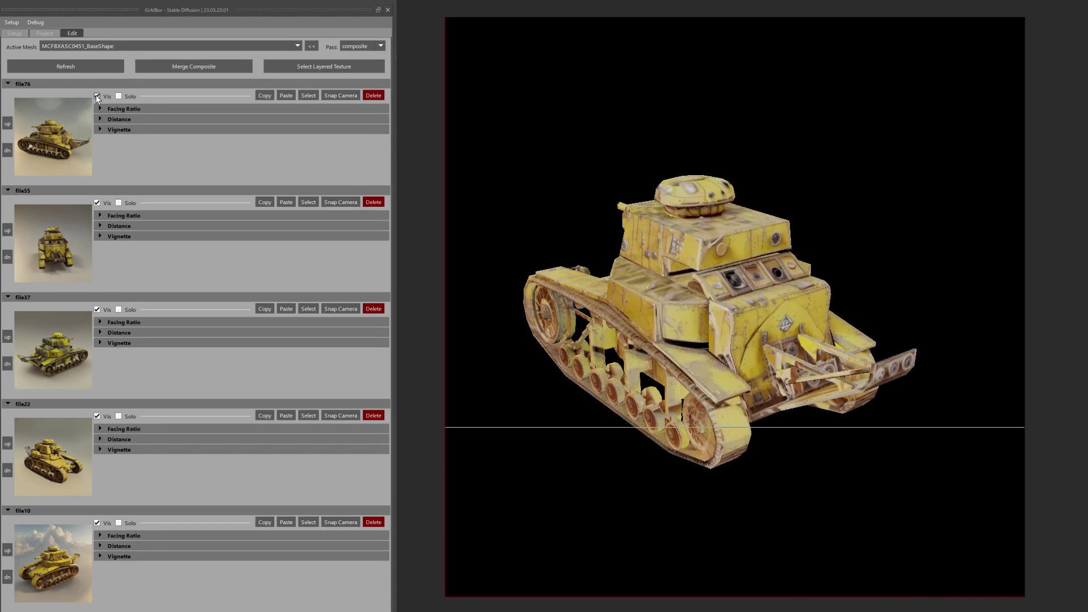
Move file55 above file76, then isolate file22 and widen its Distance falloff
middle_drag(55, 204, 62, 209)
middle_drag(695, 222, 726, 284)
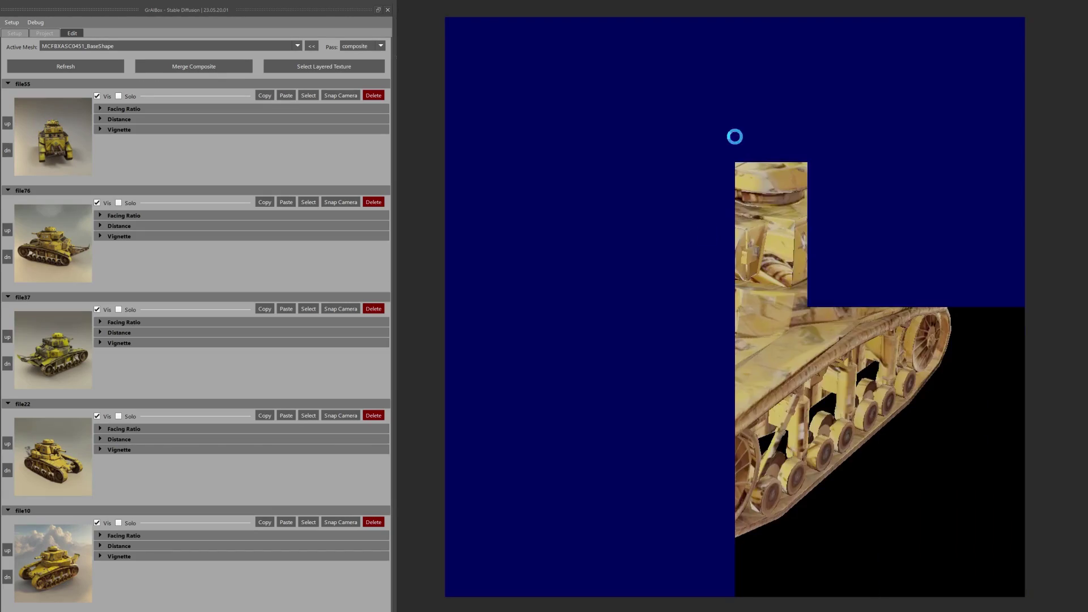
click(119, 478)
drag(136, 514, 264, 514)
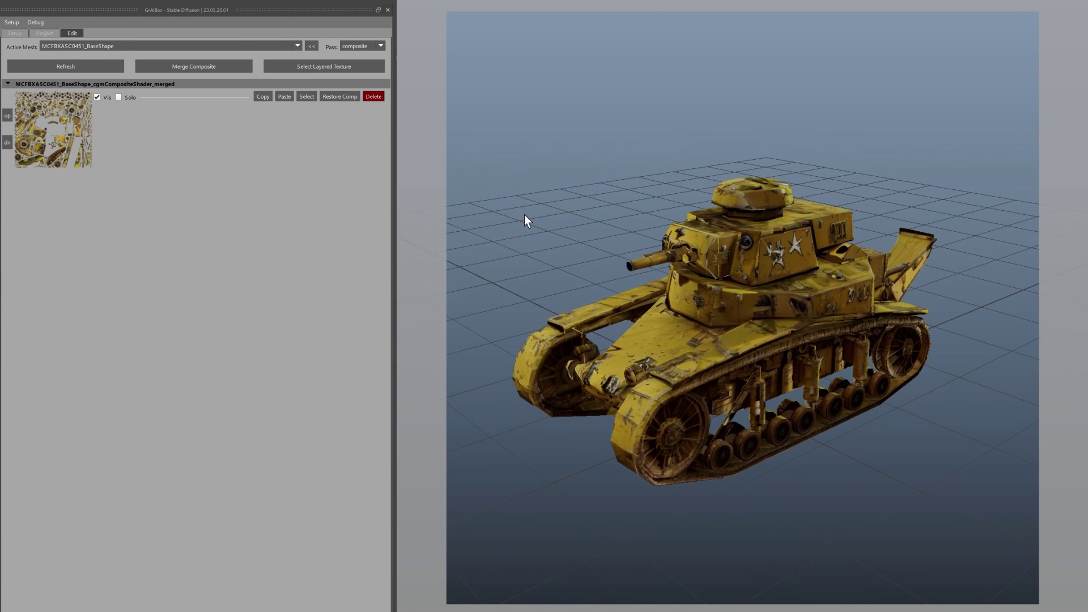
click(813, 440)
click(474, 325)
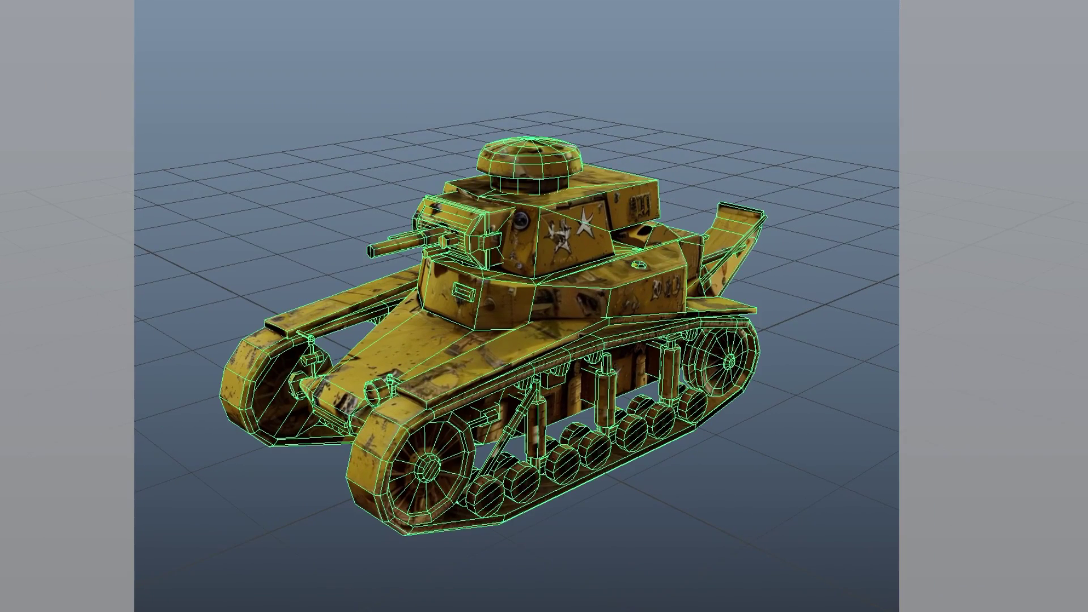
key(e)
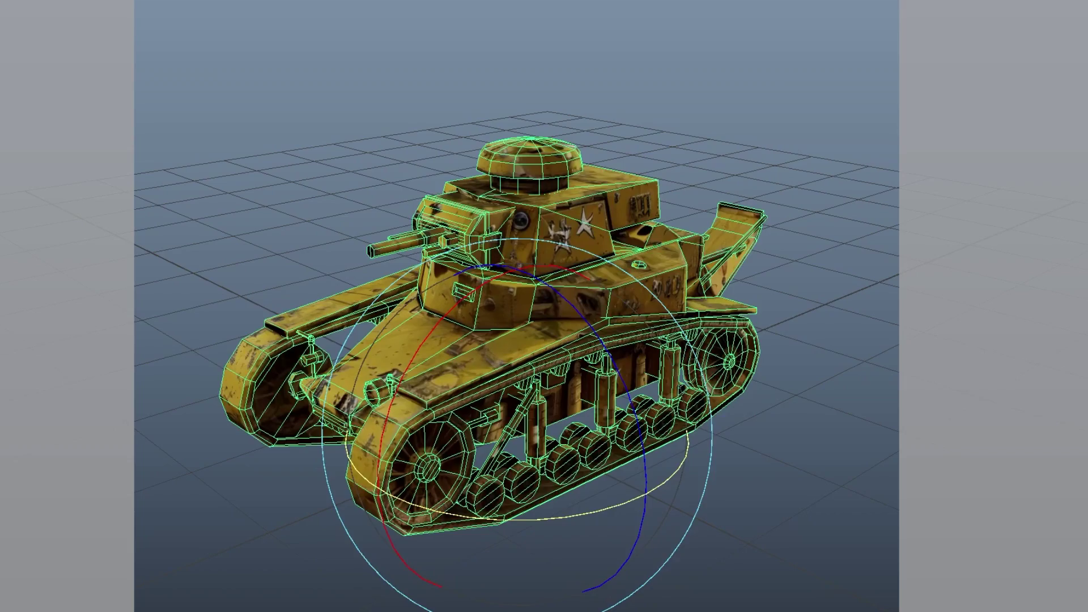